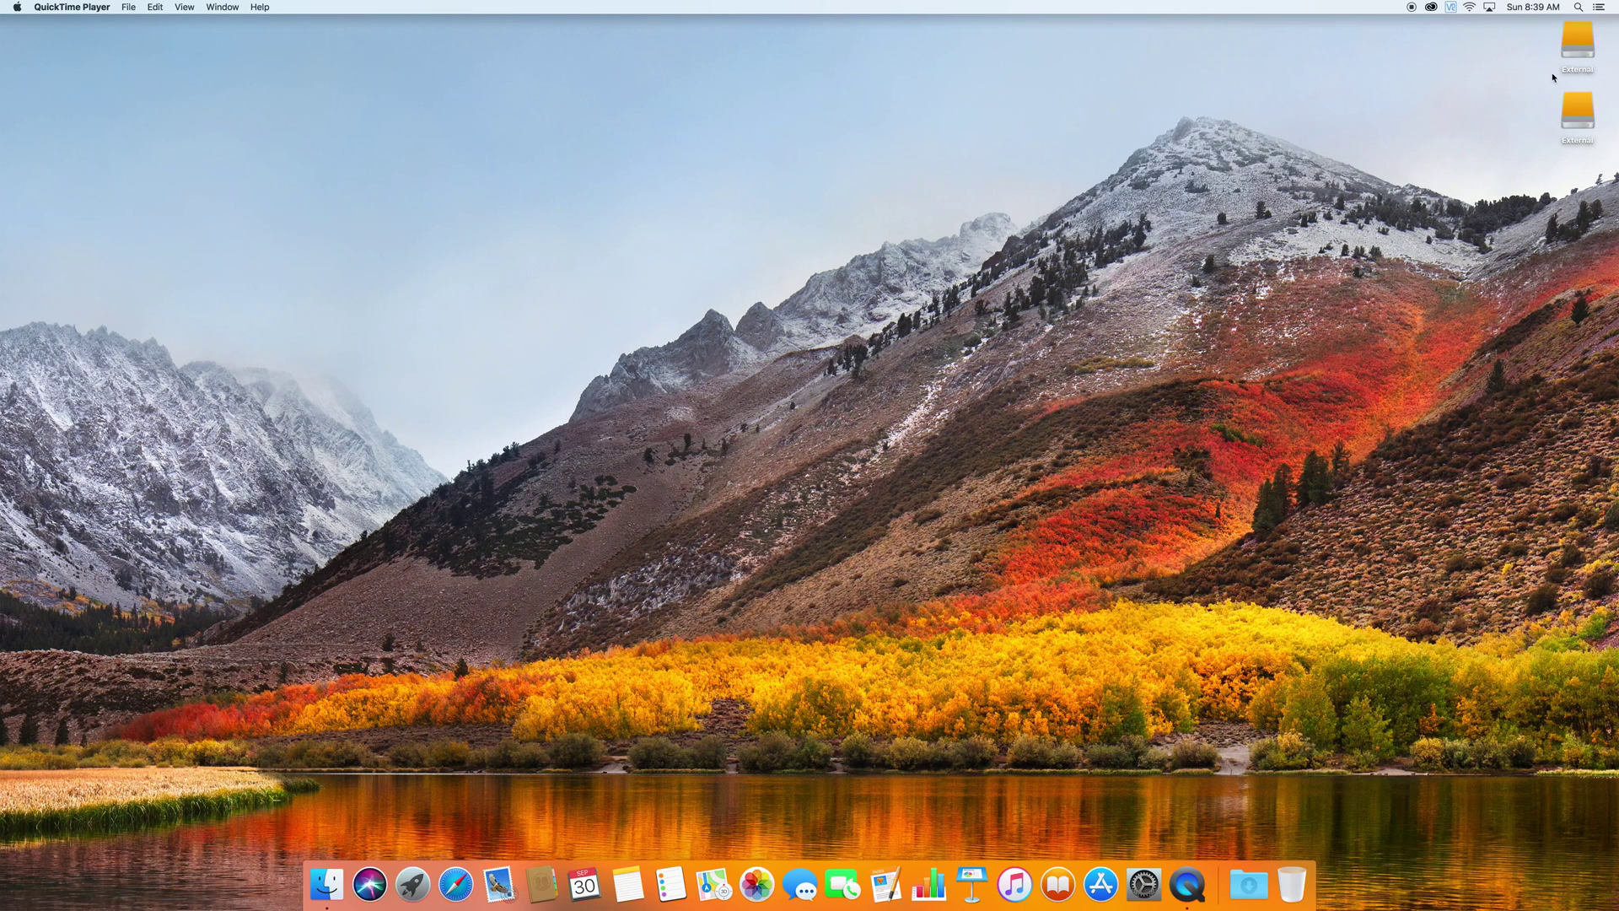
# Step: Drag both External drive icons further onto the desktop and deselect them
pyautogui.moveTo(1537, 34); pyautogui.dragTo(1113, 266)
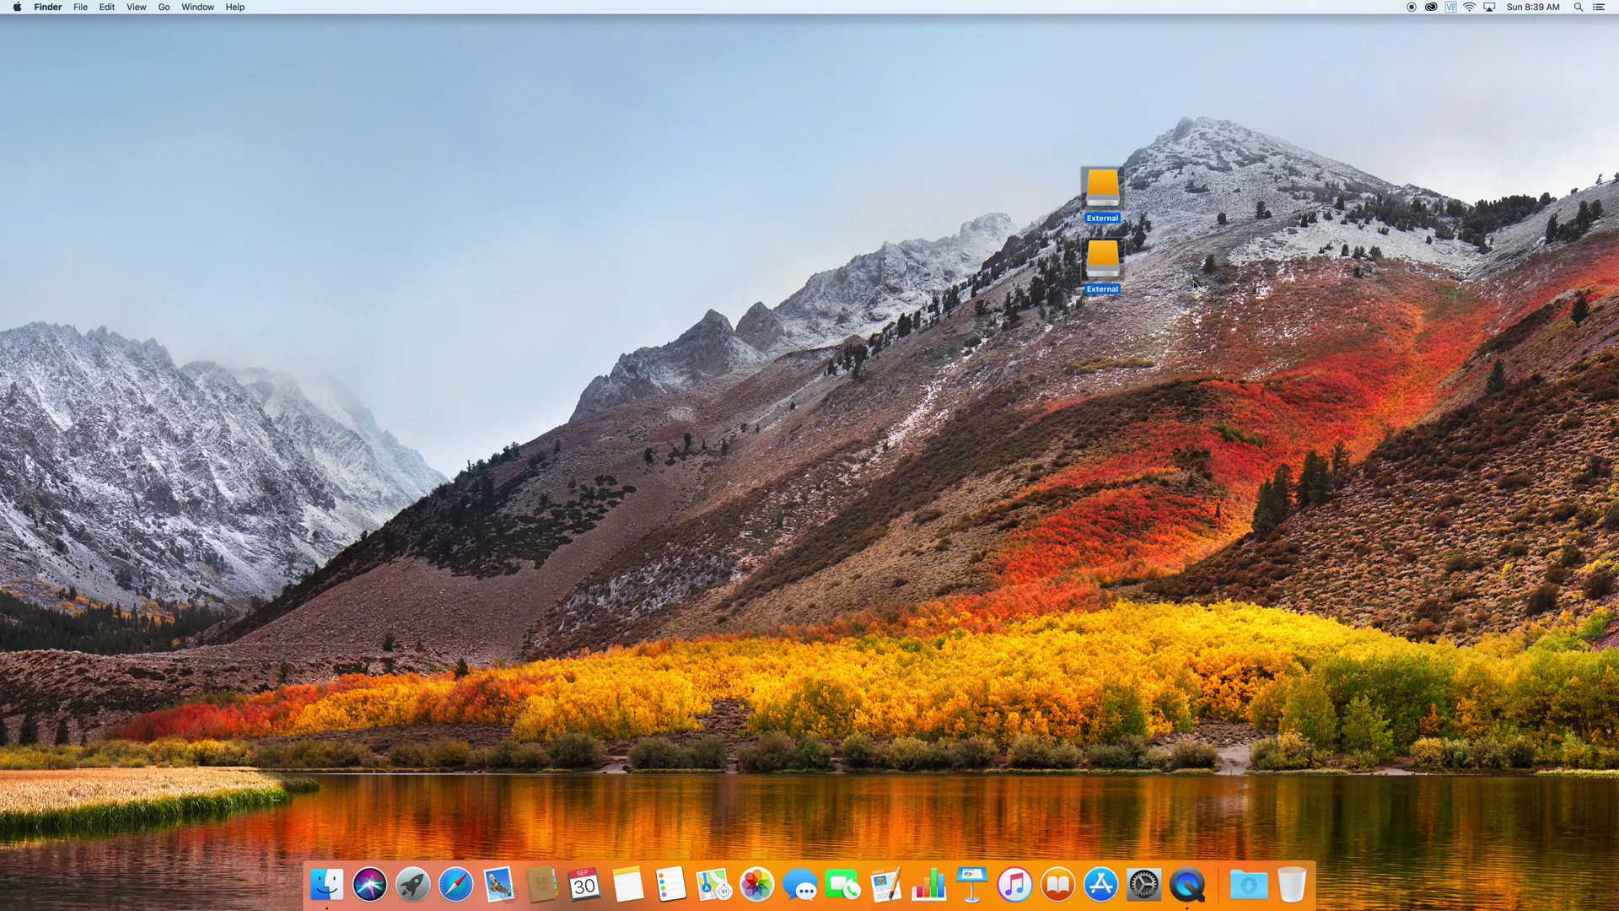
pyautogui.click(1221, 294)
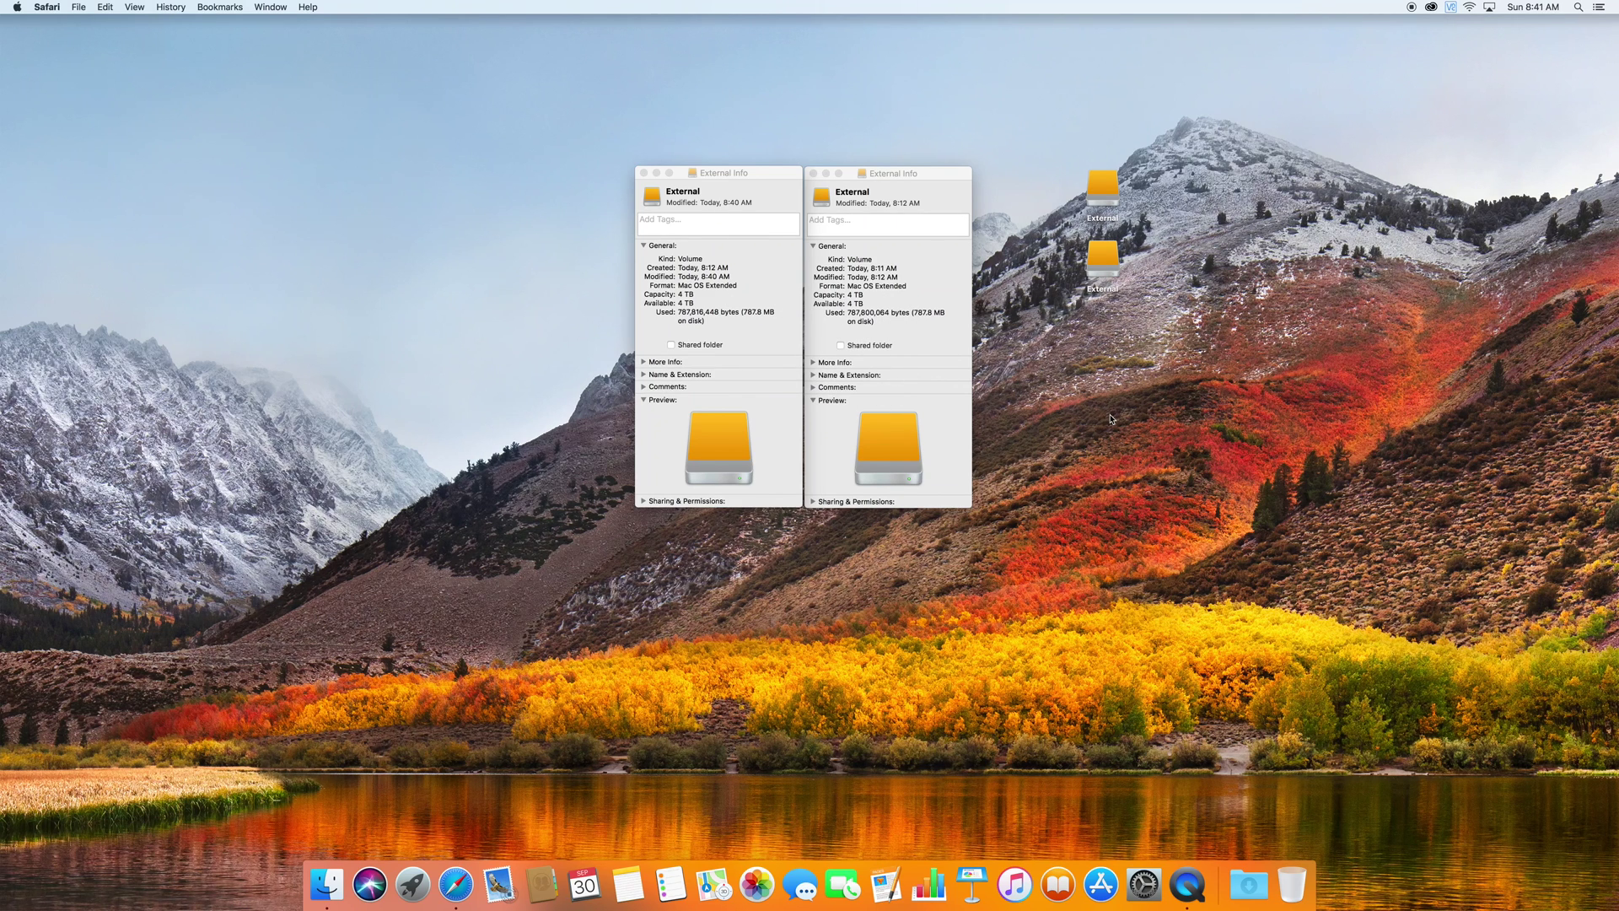
# Step: Launch Disk Utility via Spotlight ('dis') and bring up the first External drive's erase dialog
pyautogui.press('super+space')
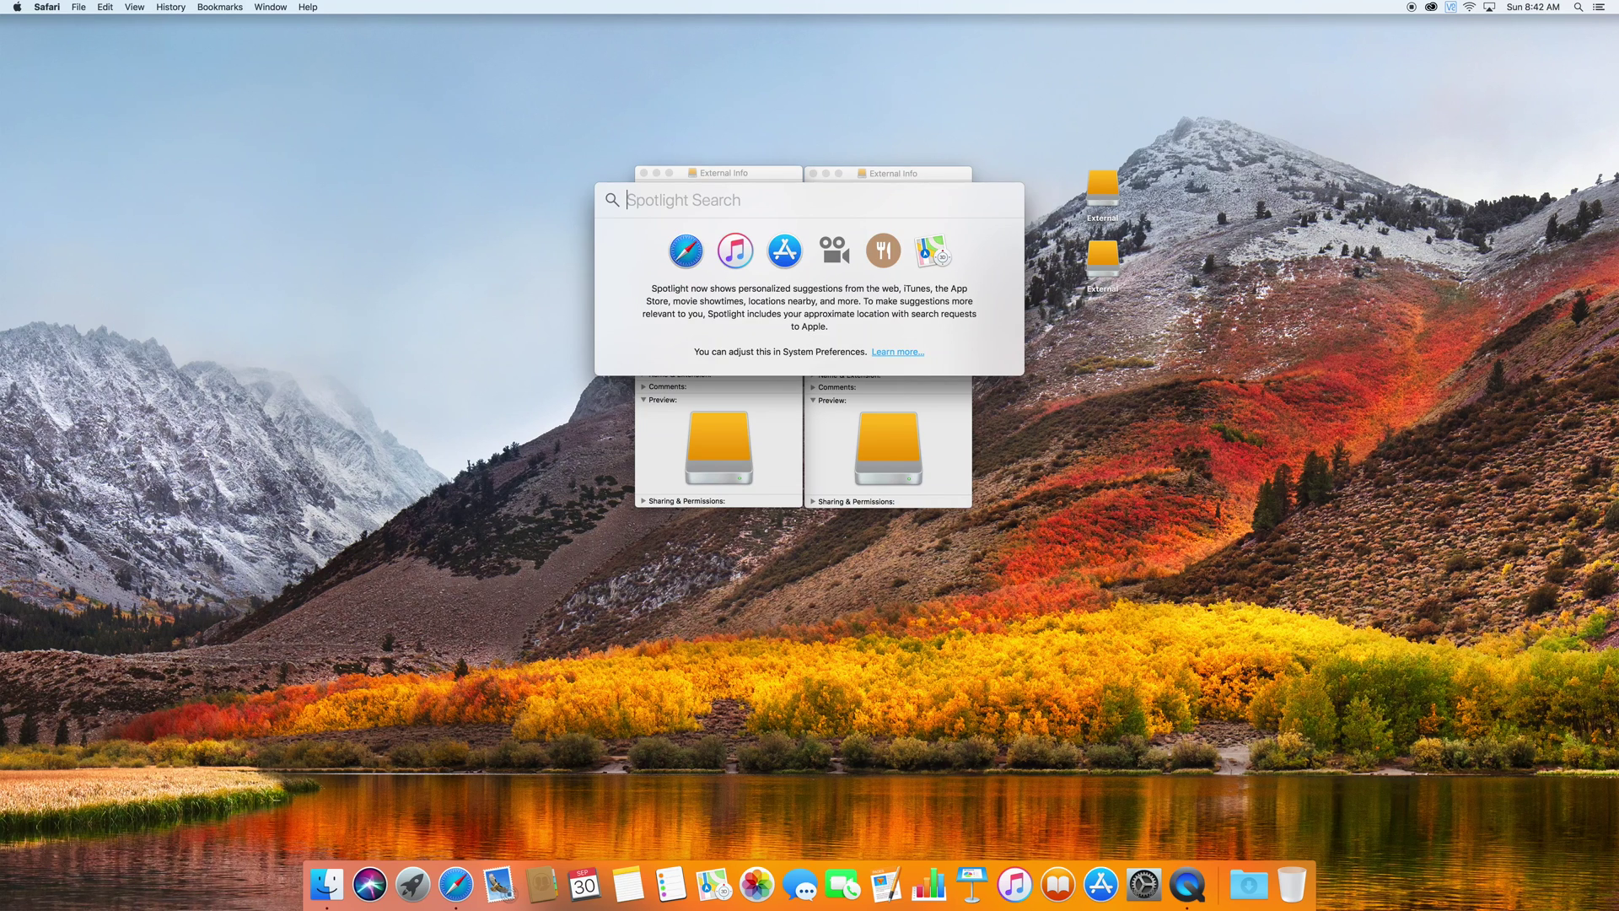
pyautogui.write('dis')
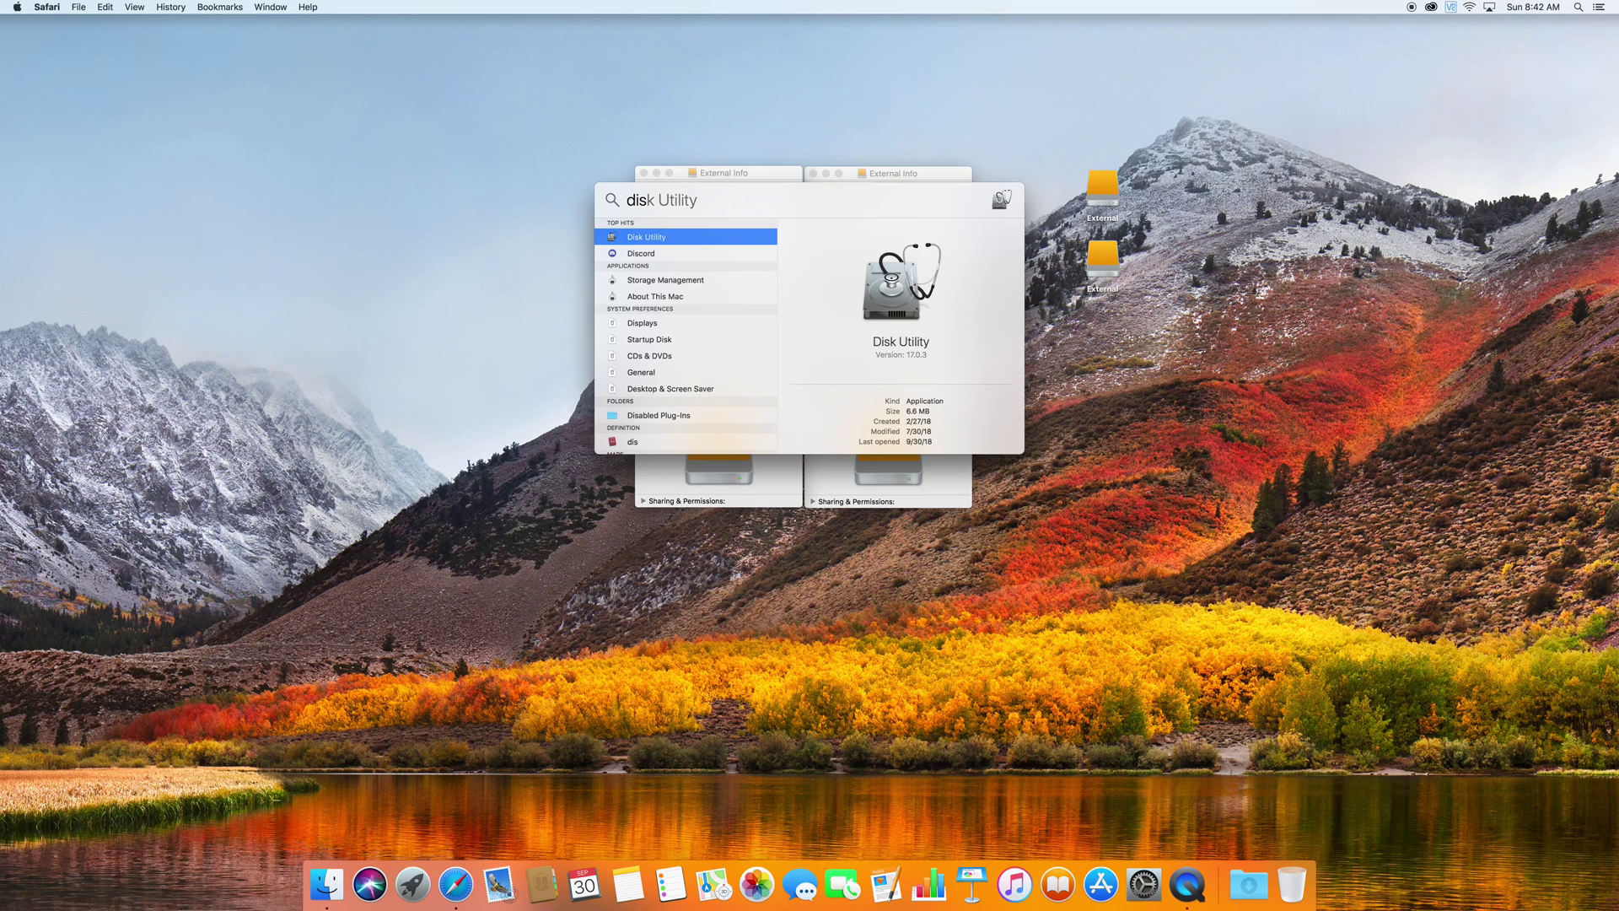
pyautogui.press('Return')
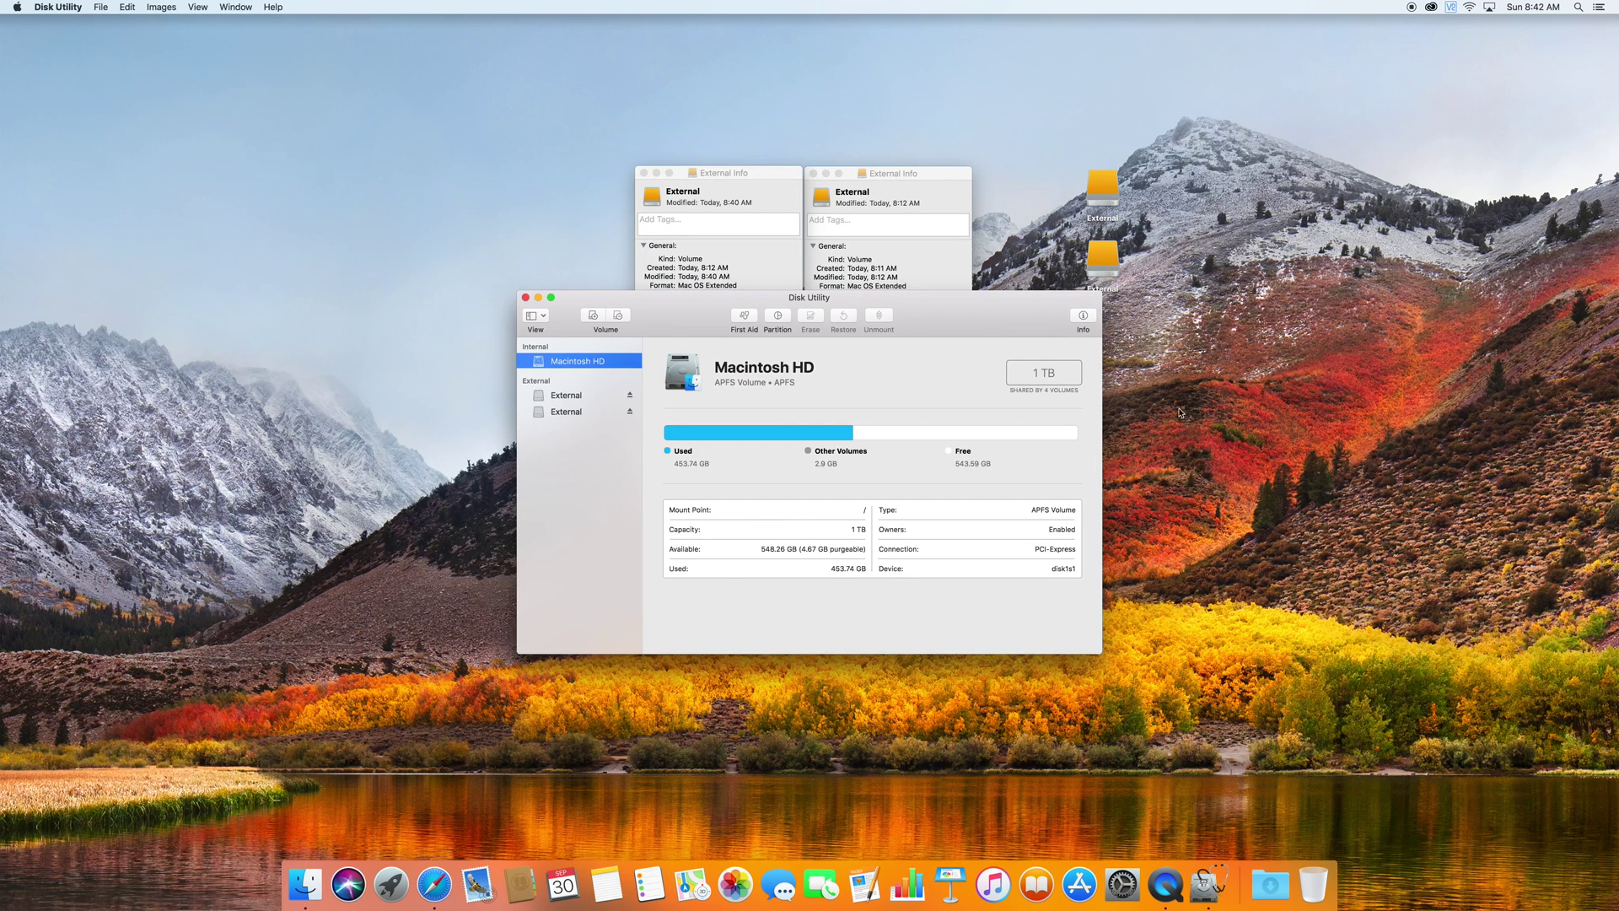
pyautogui.moveTo(884, 301); pyautogui.dragTo(857, 288)
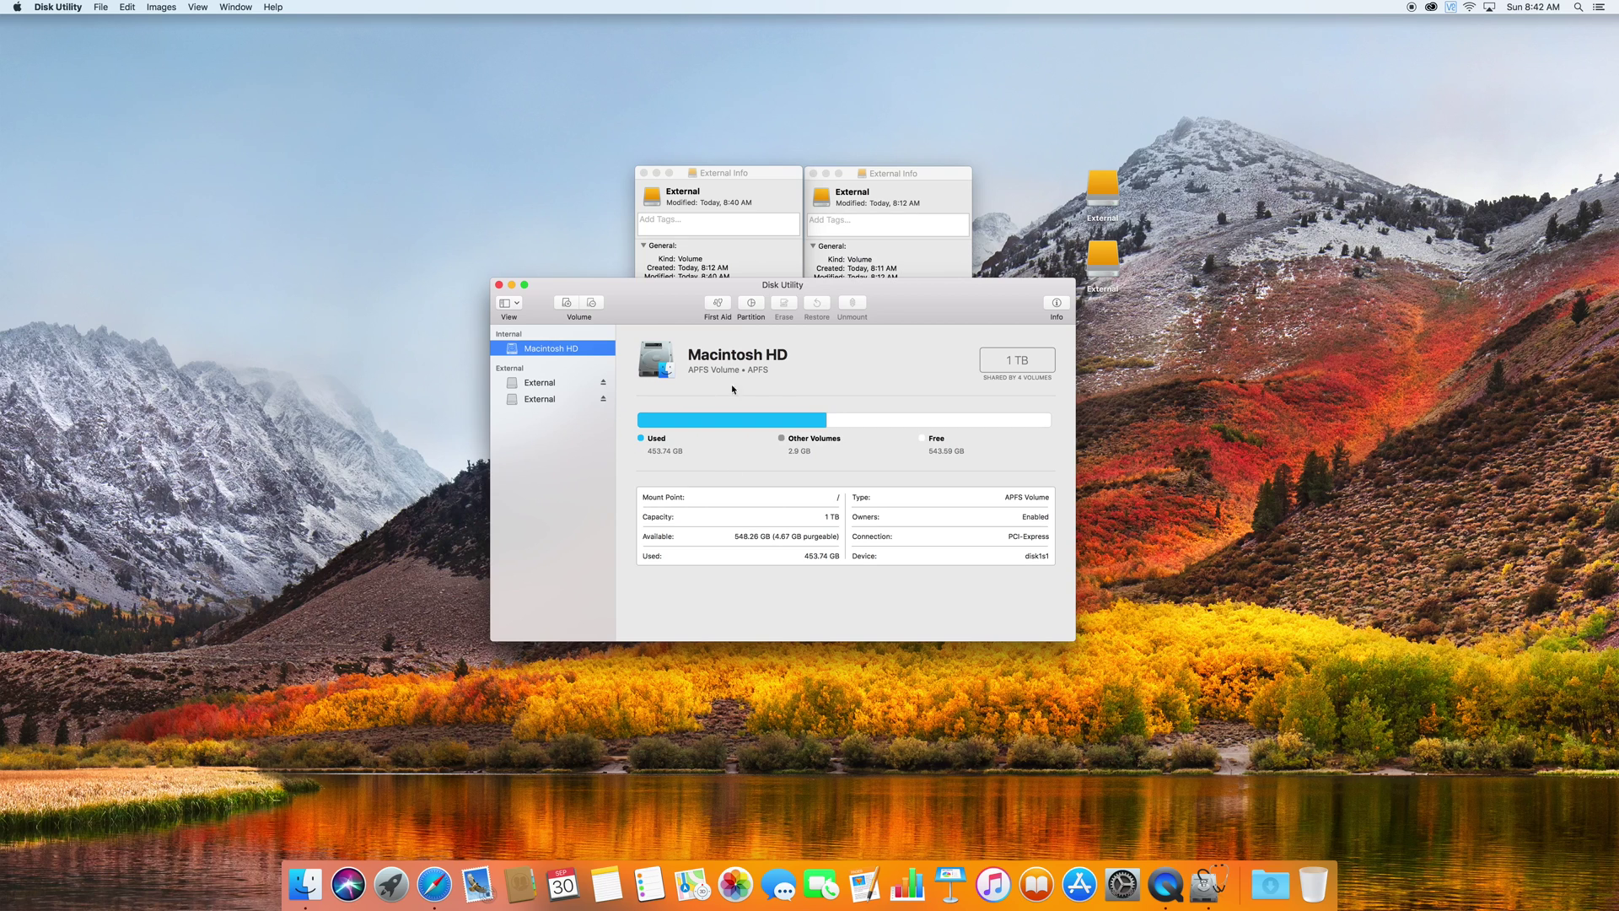
pyautogui.click(538, 387)
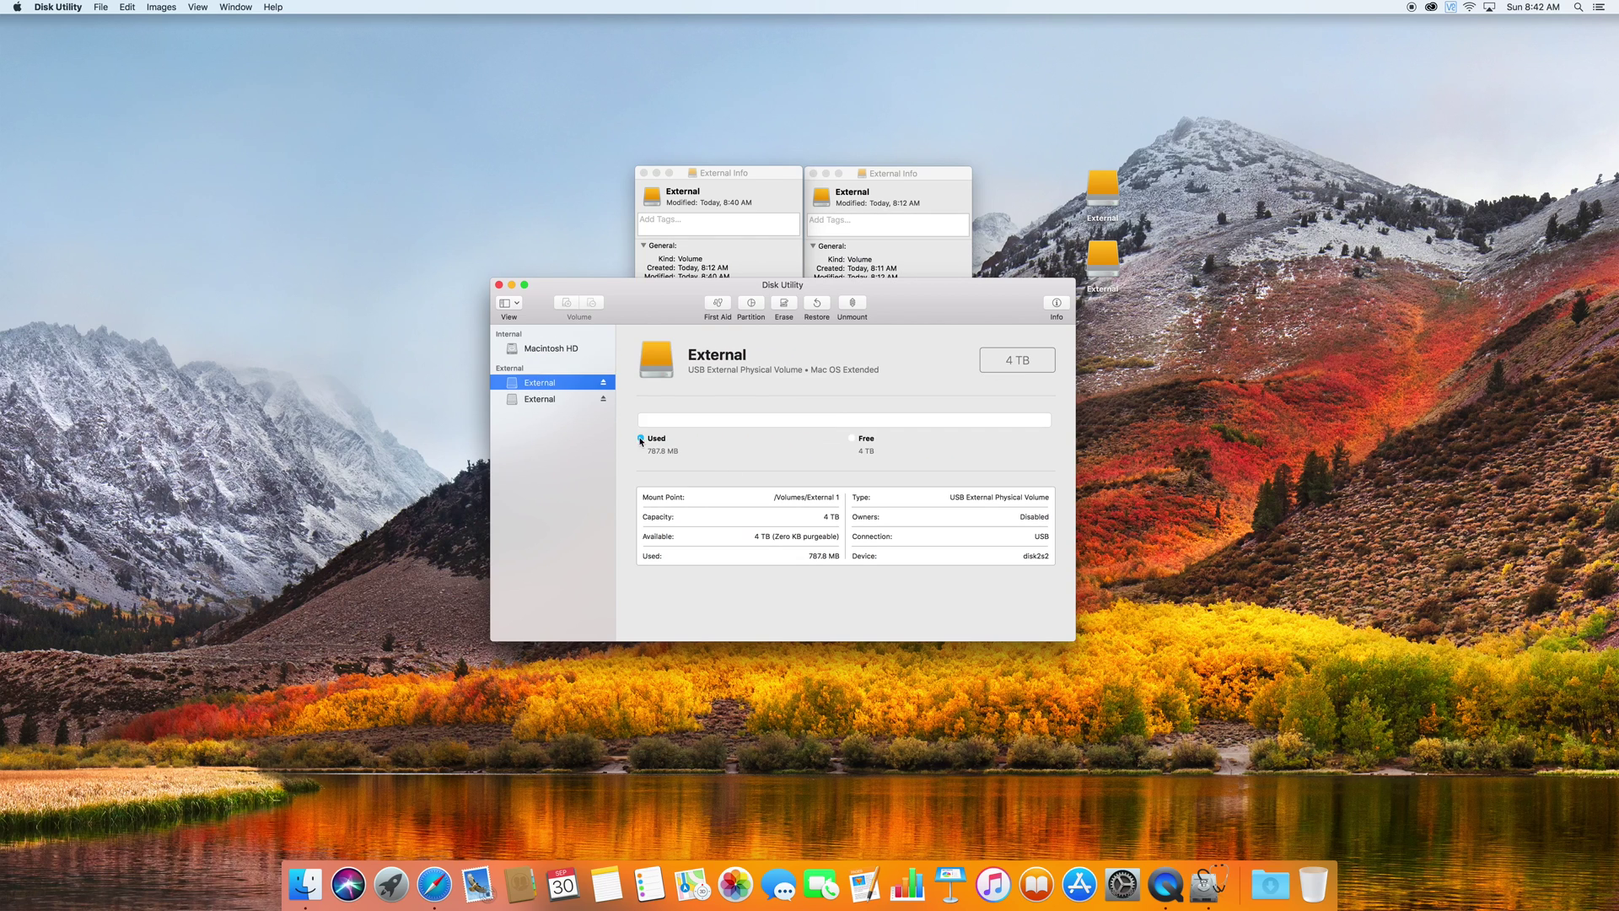
pyautogui.click(784, 306)
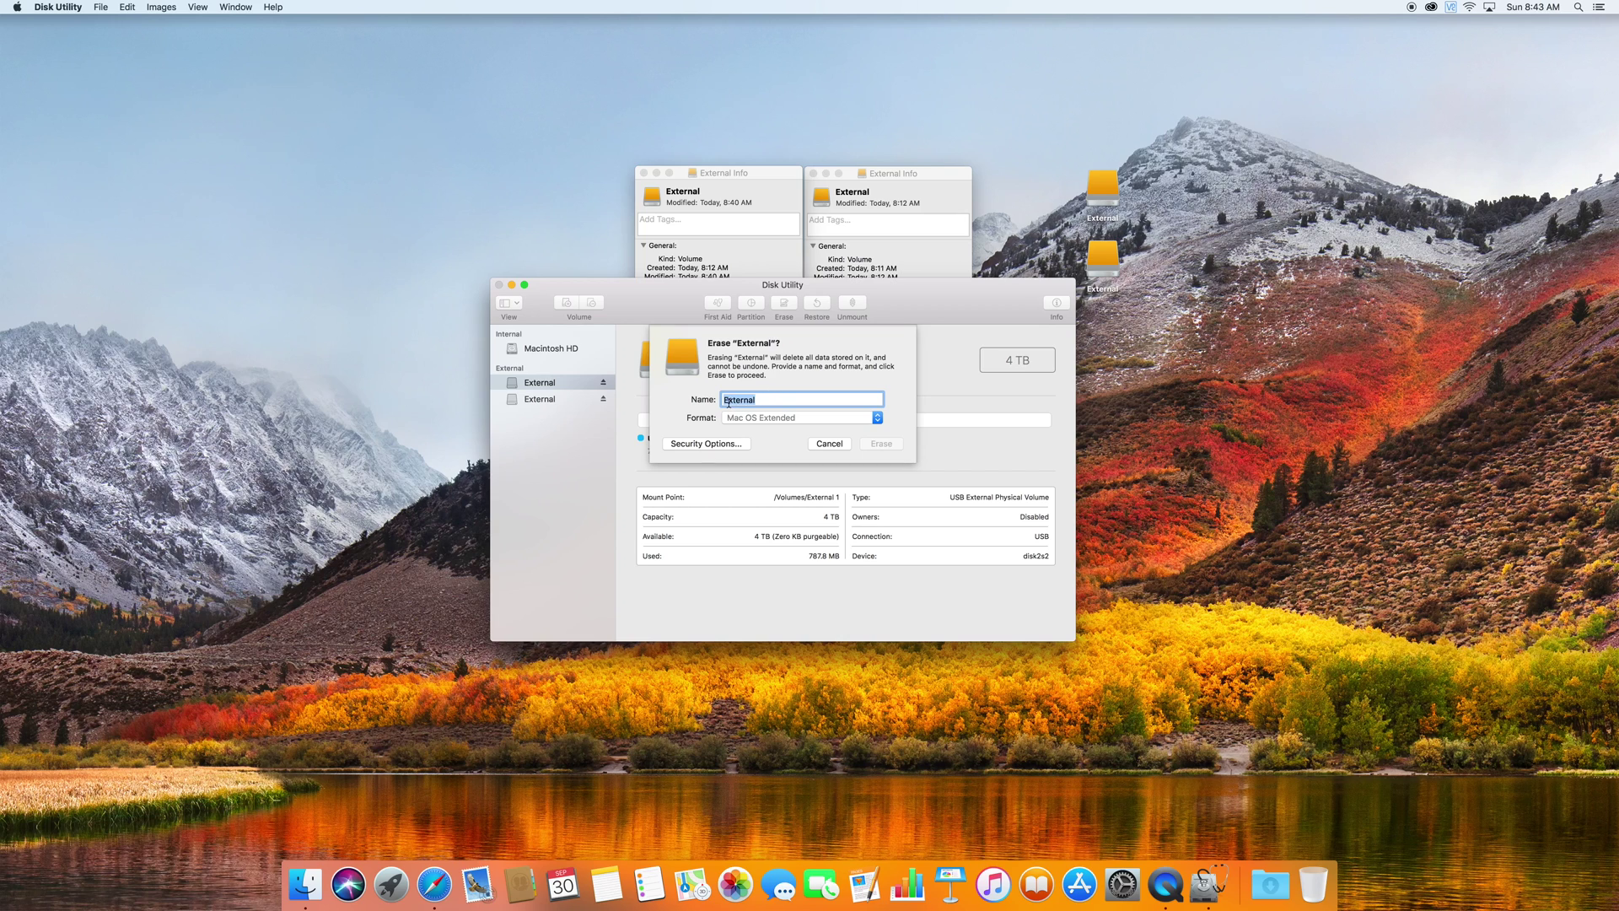
# Step: Erase the first External drive with the Mac OS Extended (Journaled) format
pyautogui.click(877, 418)
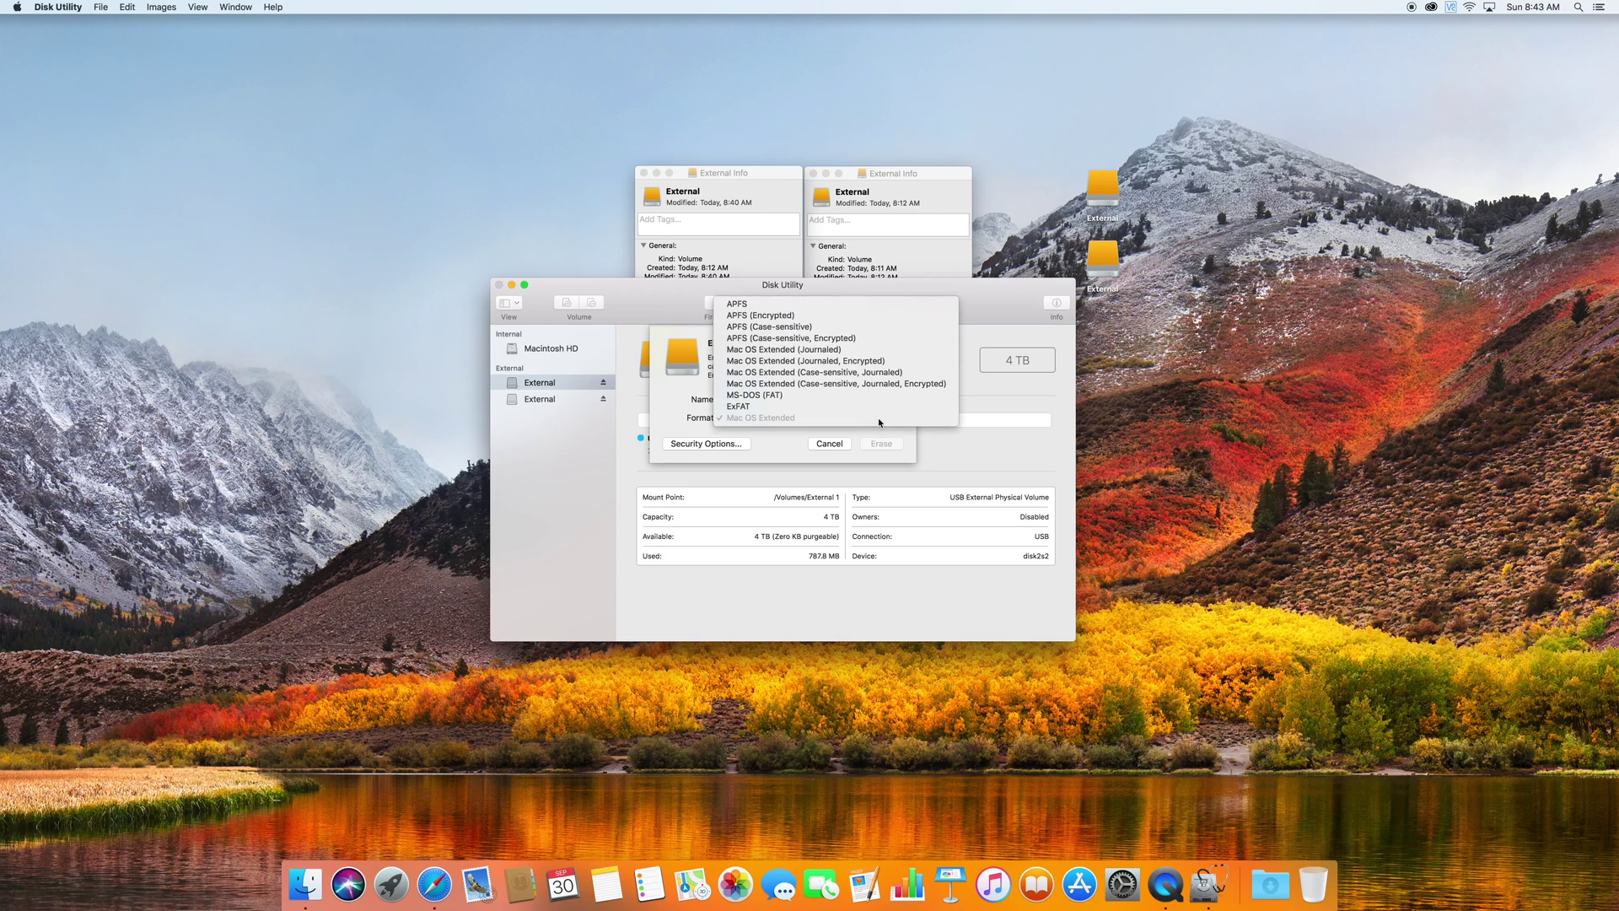
pyautogui.click(817, 350)
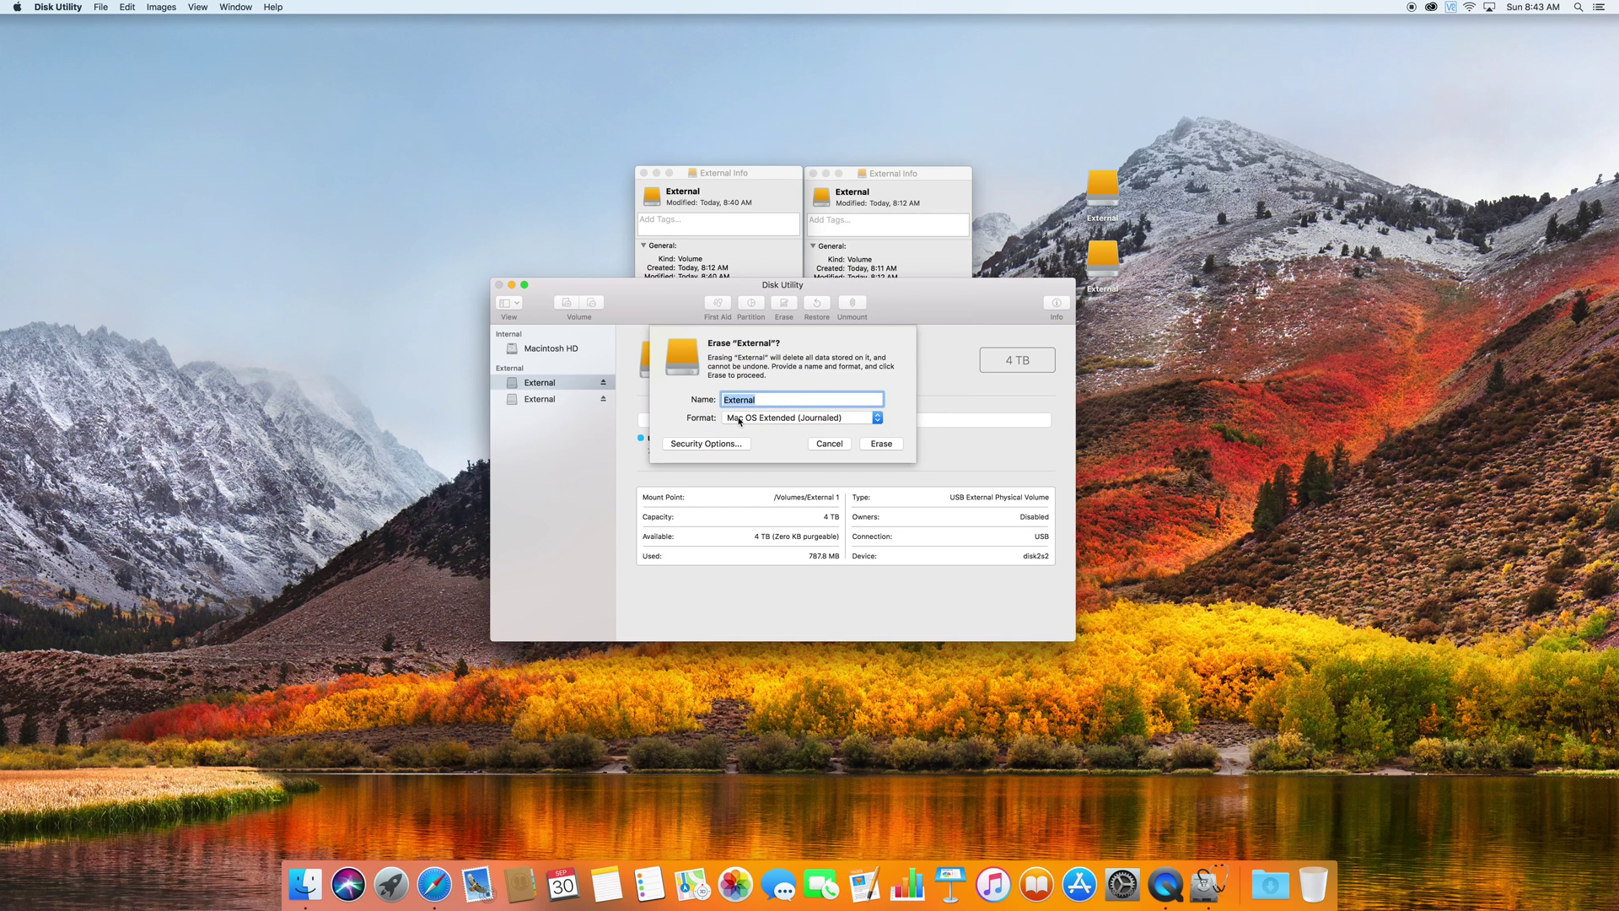
pyautogui.click(883, 444)
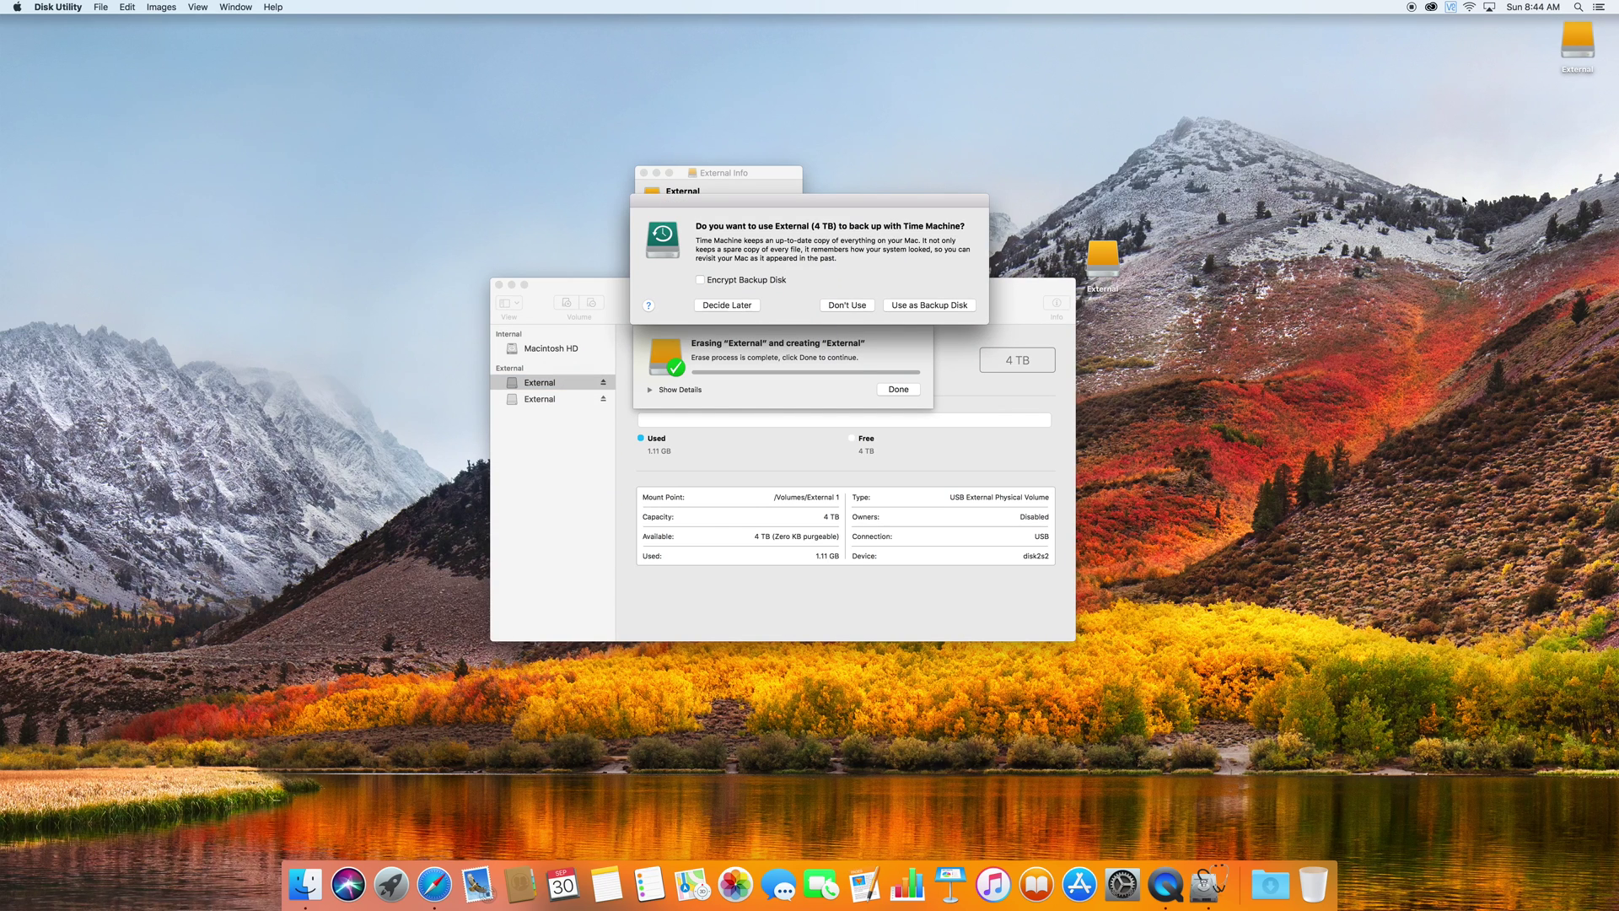
# Step: Move the remounted External icon, decline Time Machine, and close the erase summary
pyautogui.moveTo(1584, 44); pyautogui.dragTo(1091, 187)
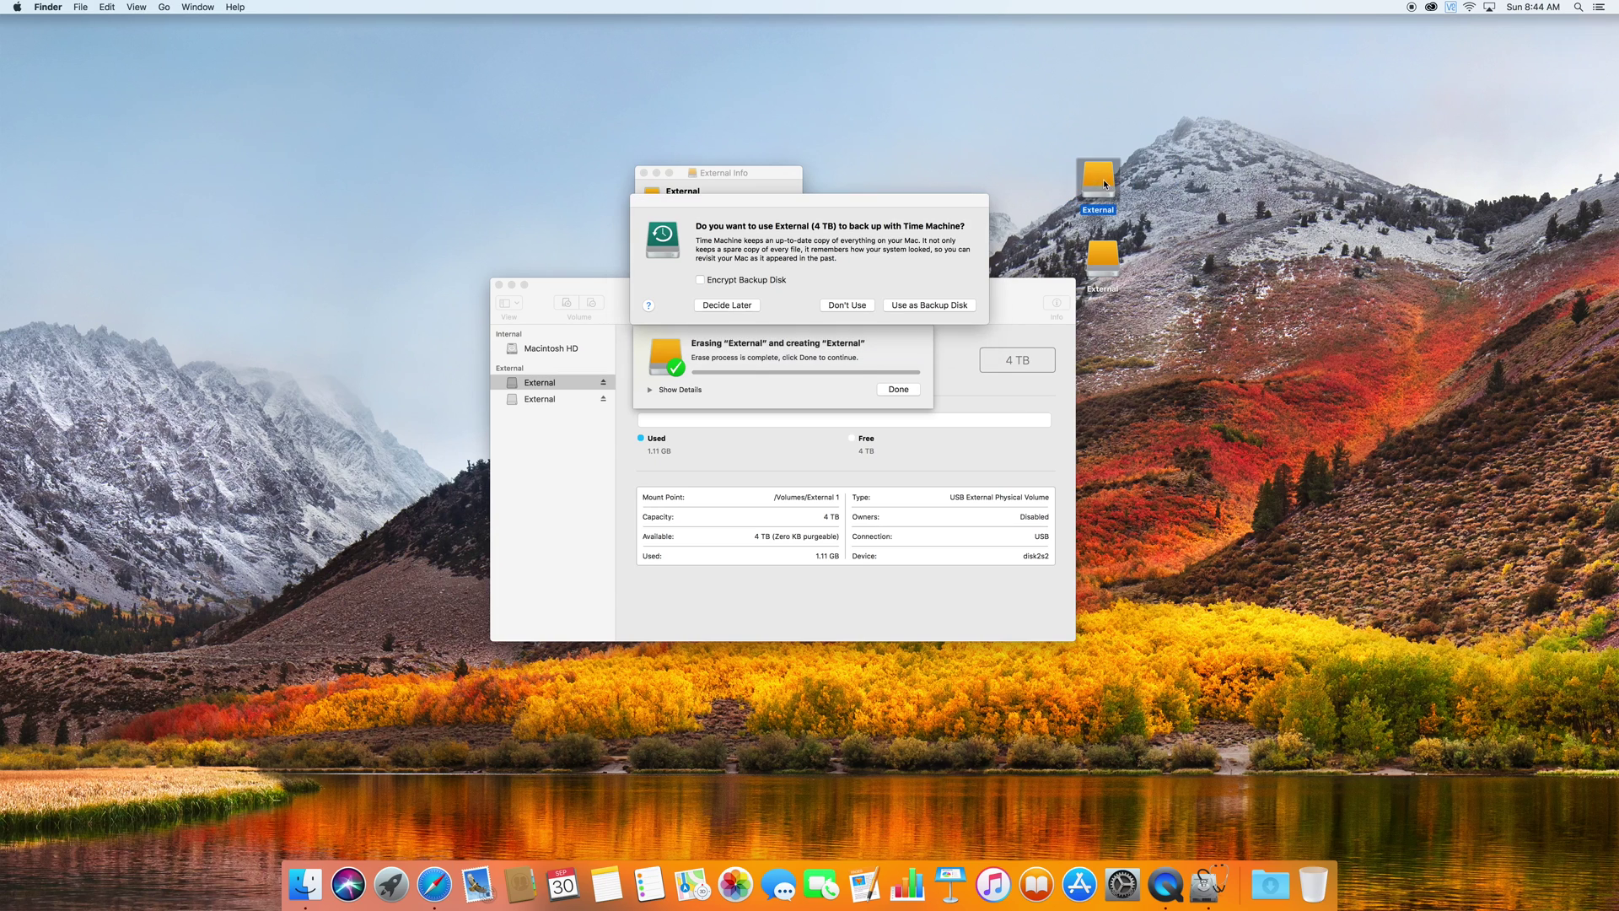
pyautogui.click(840, 307)
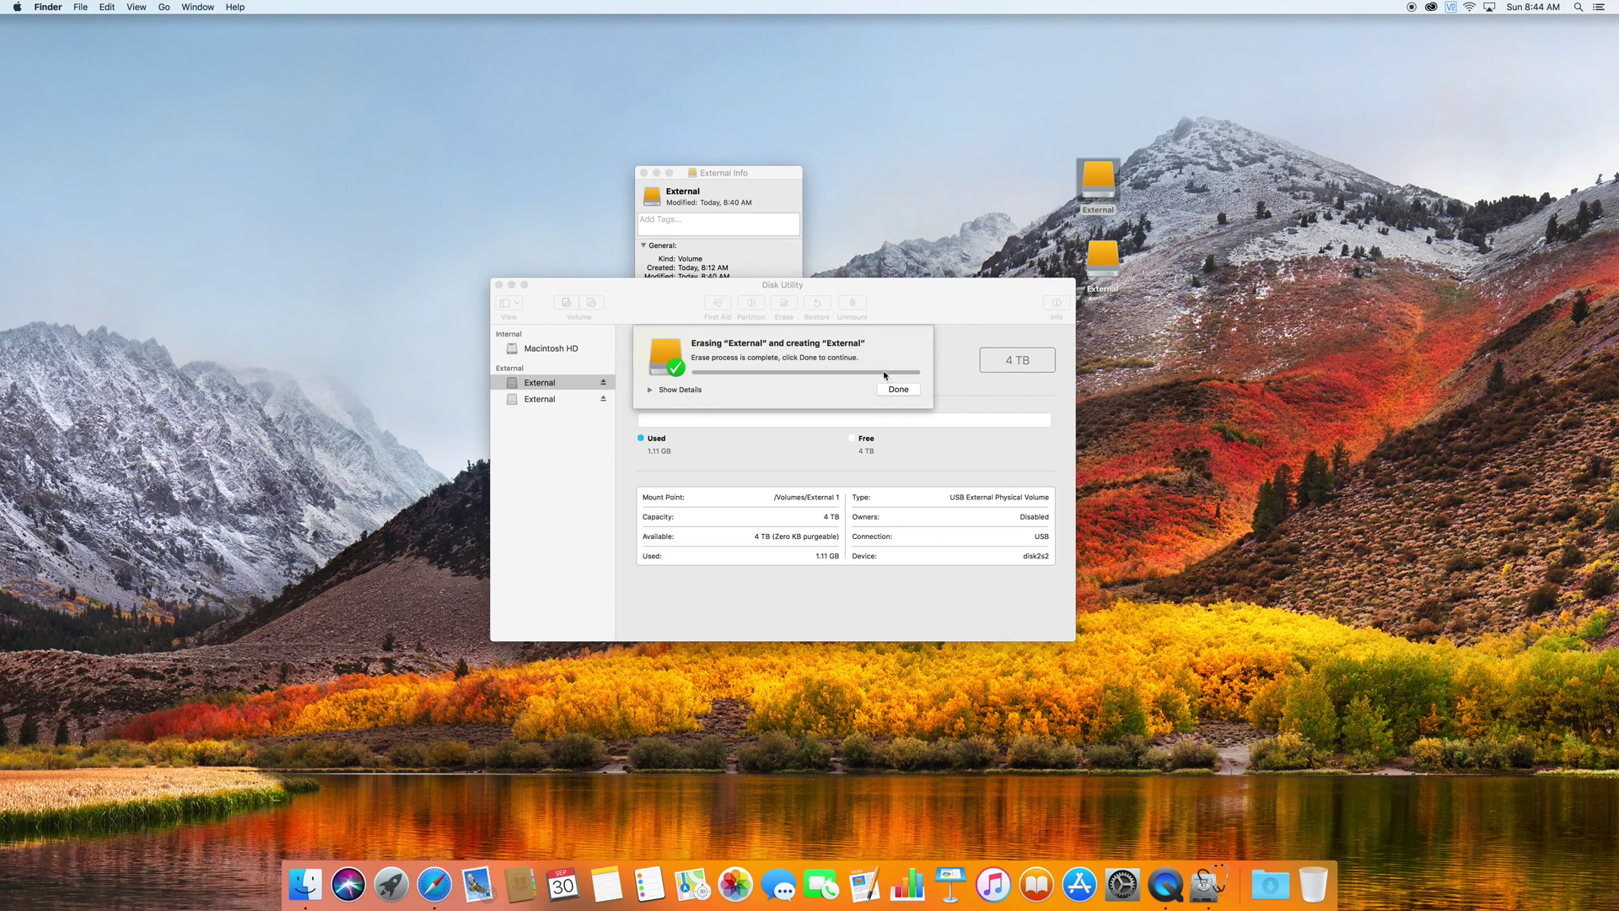
pyautogui.click(898, 389)
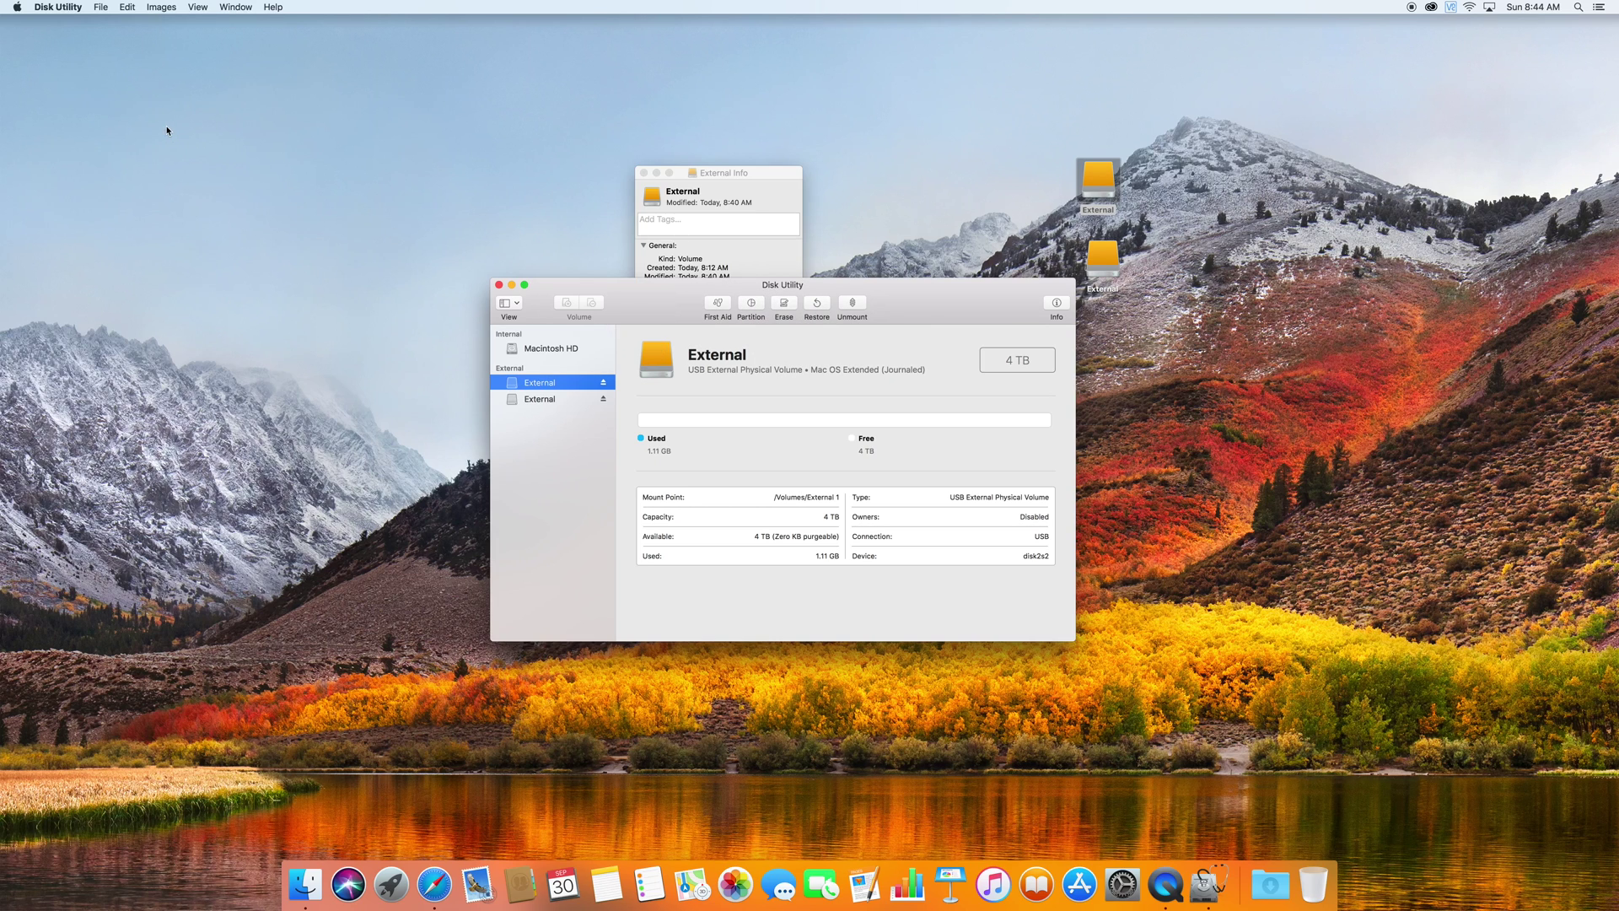
pyautogui.click(101, 9)
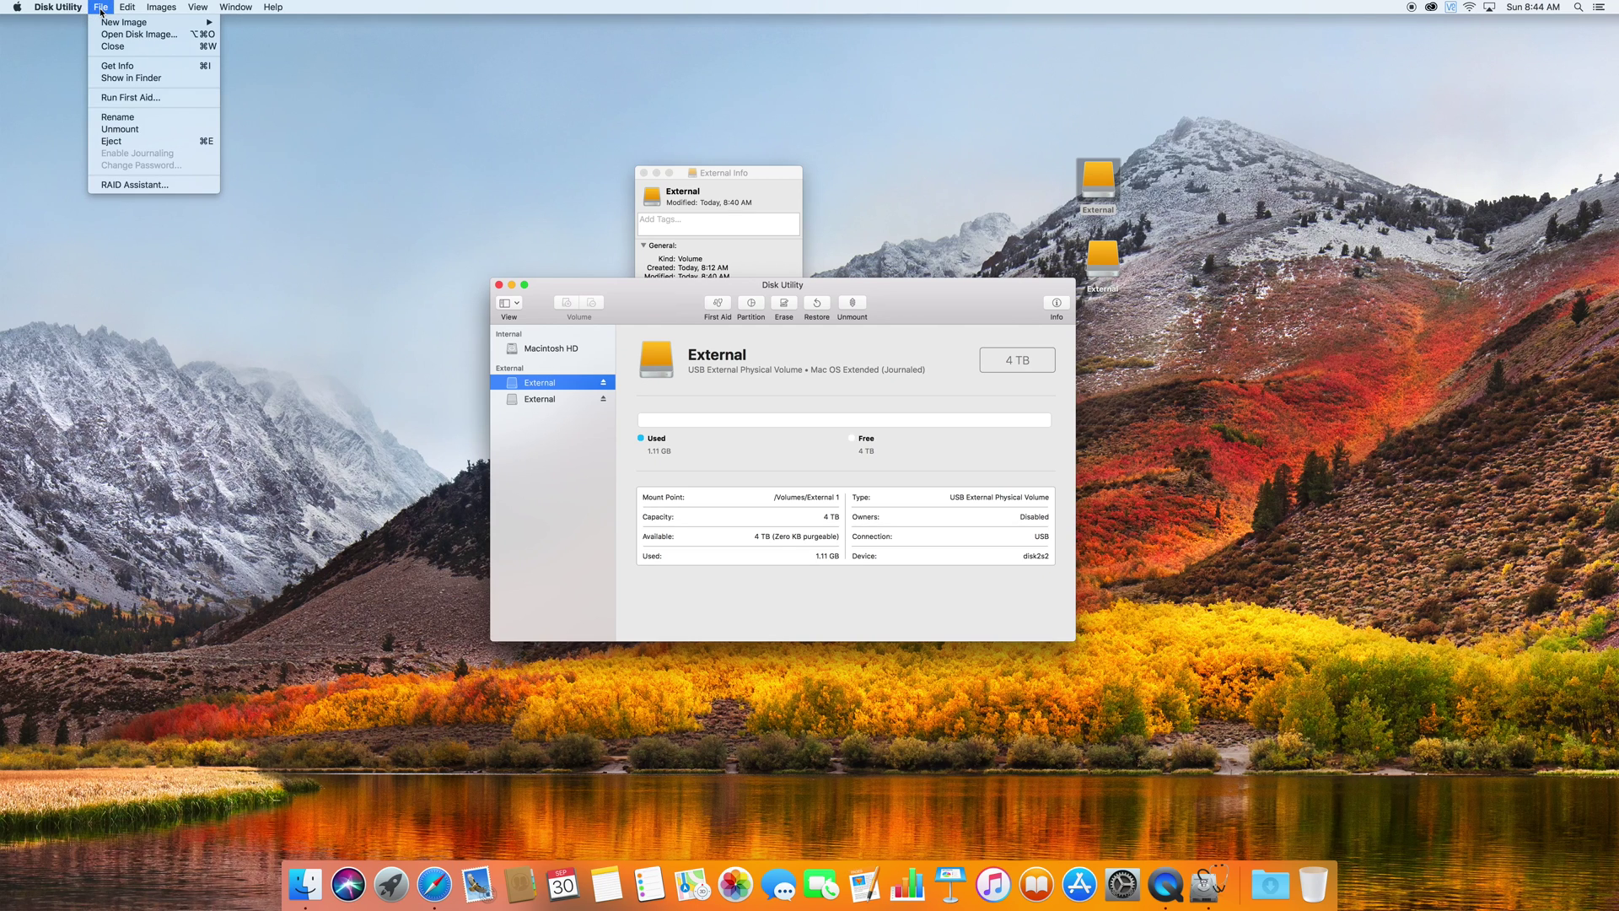
# Step: In RAID Assistant, build a Concatenated (JBOD) set from the Seagate and WD My Passport disks
pyautogui.click(132, 185)
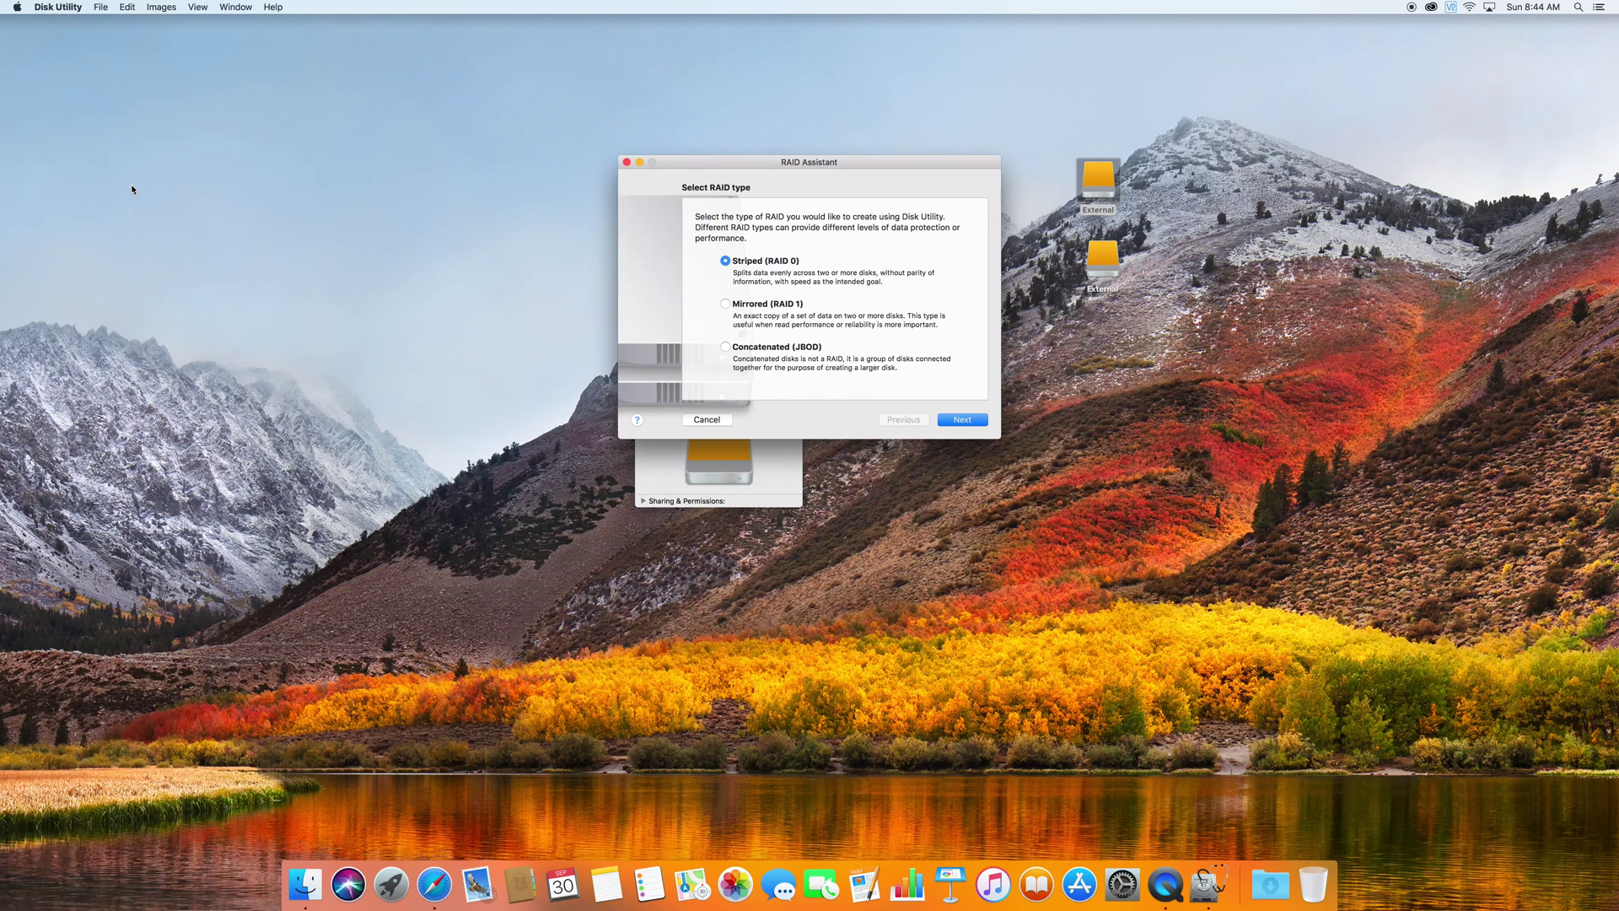
pyautogui.click(727, 348)
pyautogui.click(975, 421)
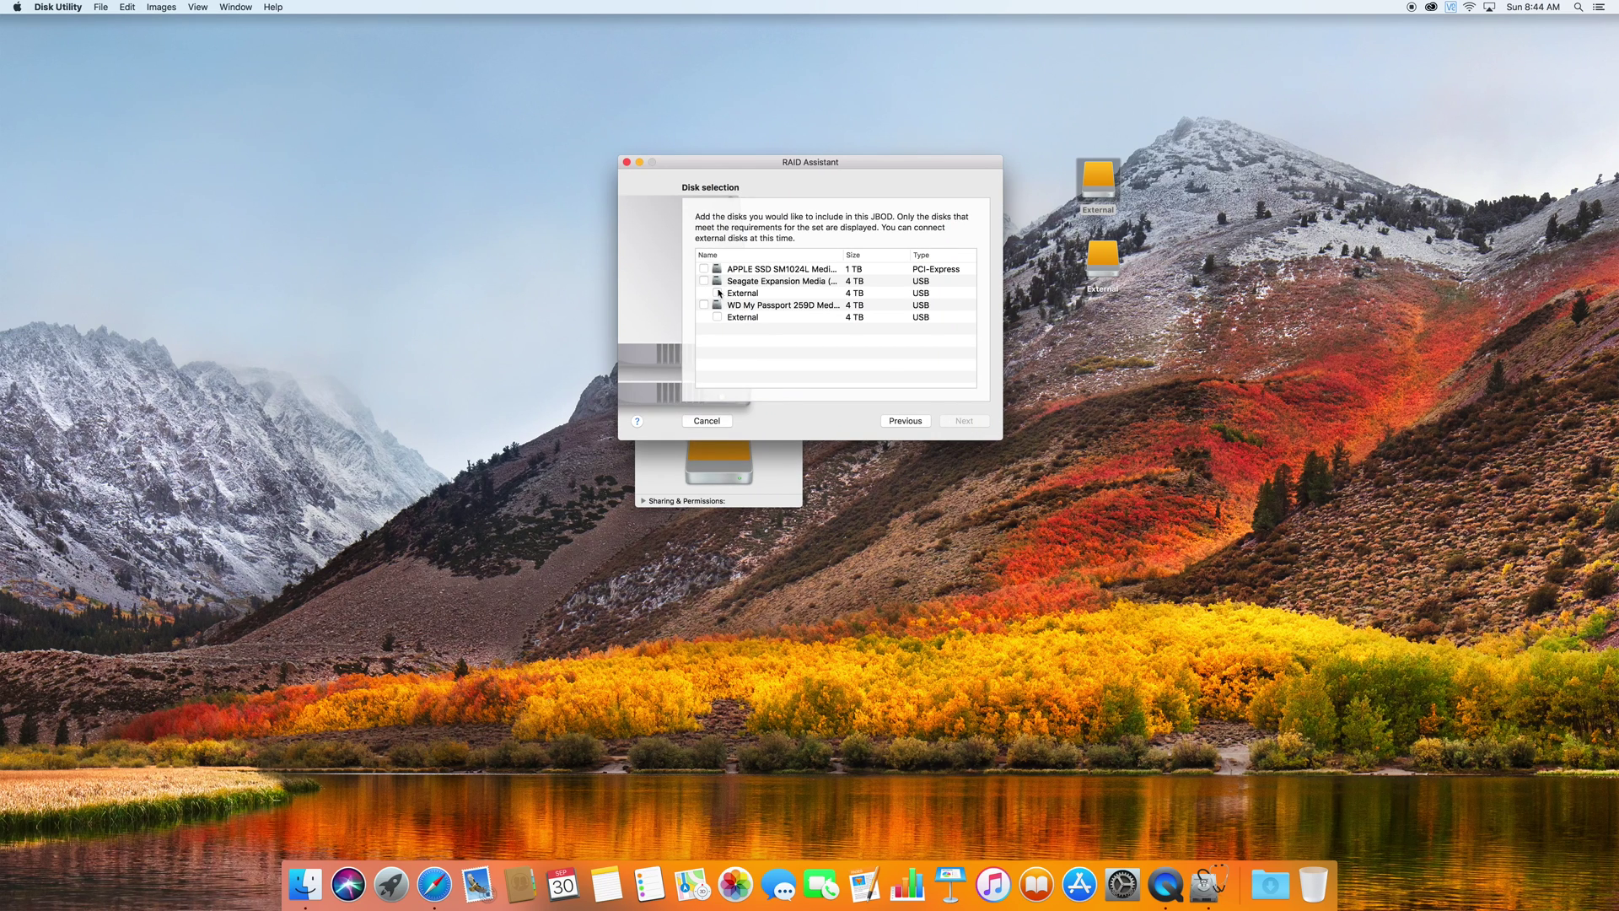
pyautogui.click(704, 281)
pyautogui.click(704, 305)
pyautogui.click(806, 288)
pyautogui.click(976, 422)
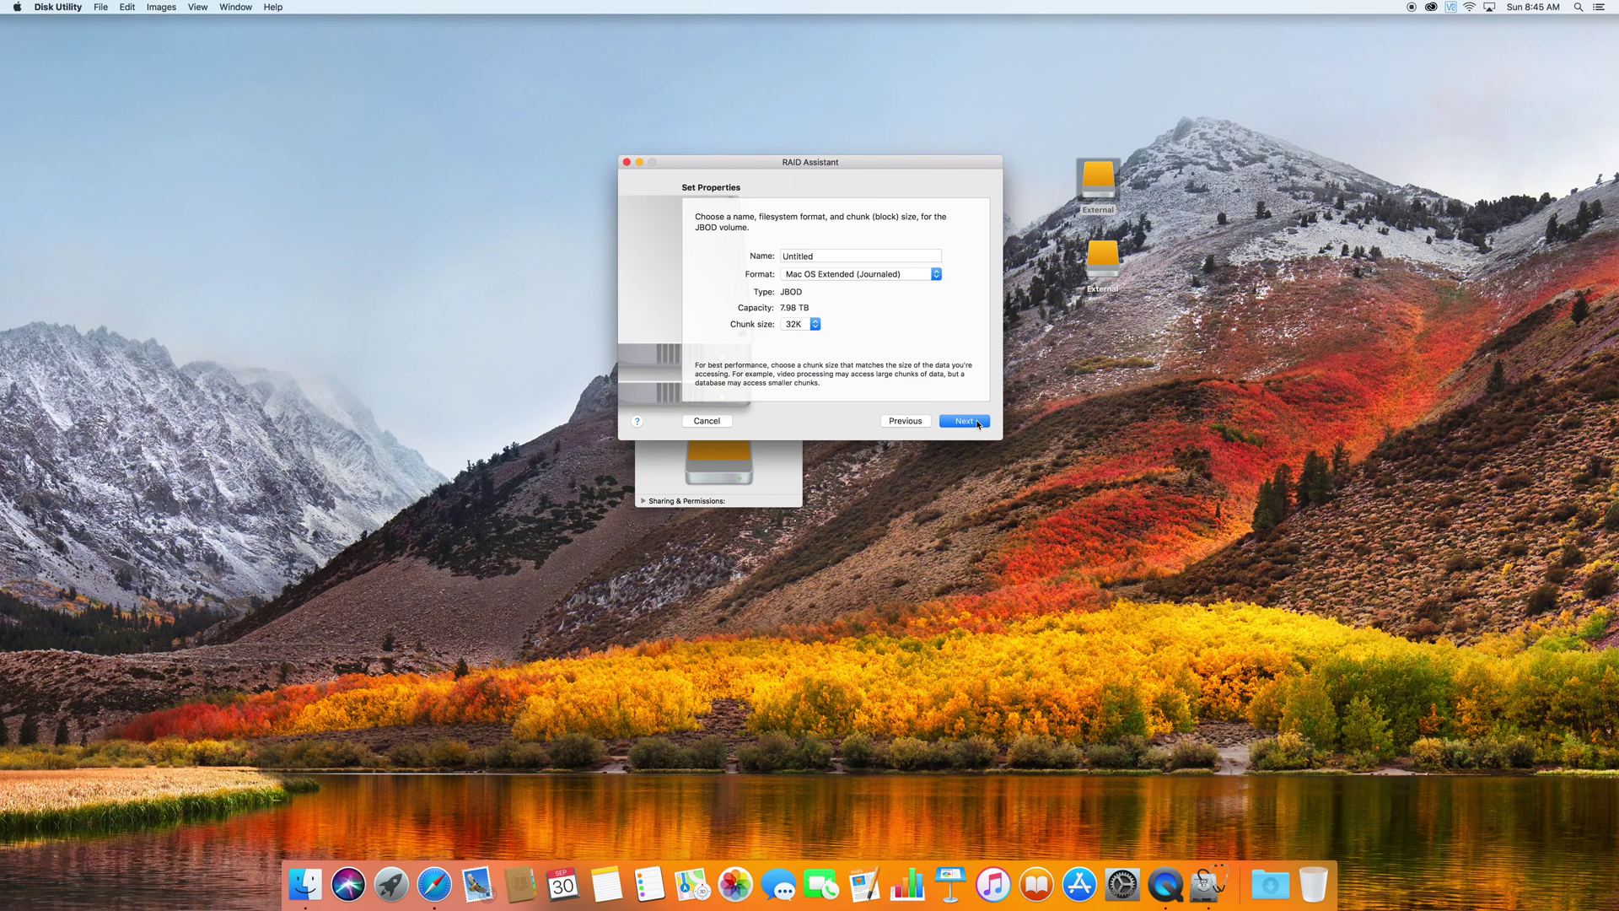
# Step: Name the JBOD set '8TB Storage' and continue to the creation confirmation
pyautogui.doubleClick(817, 257)
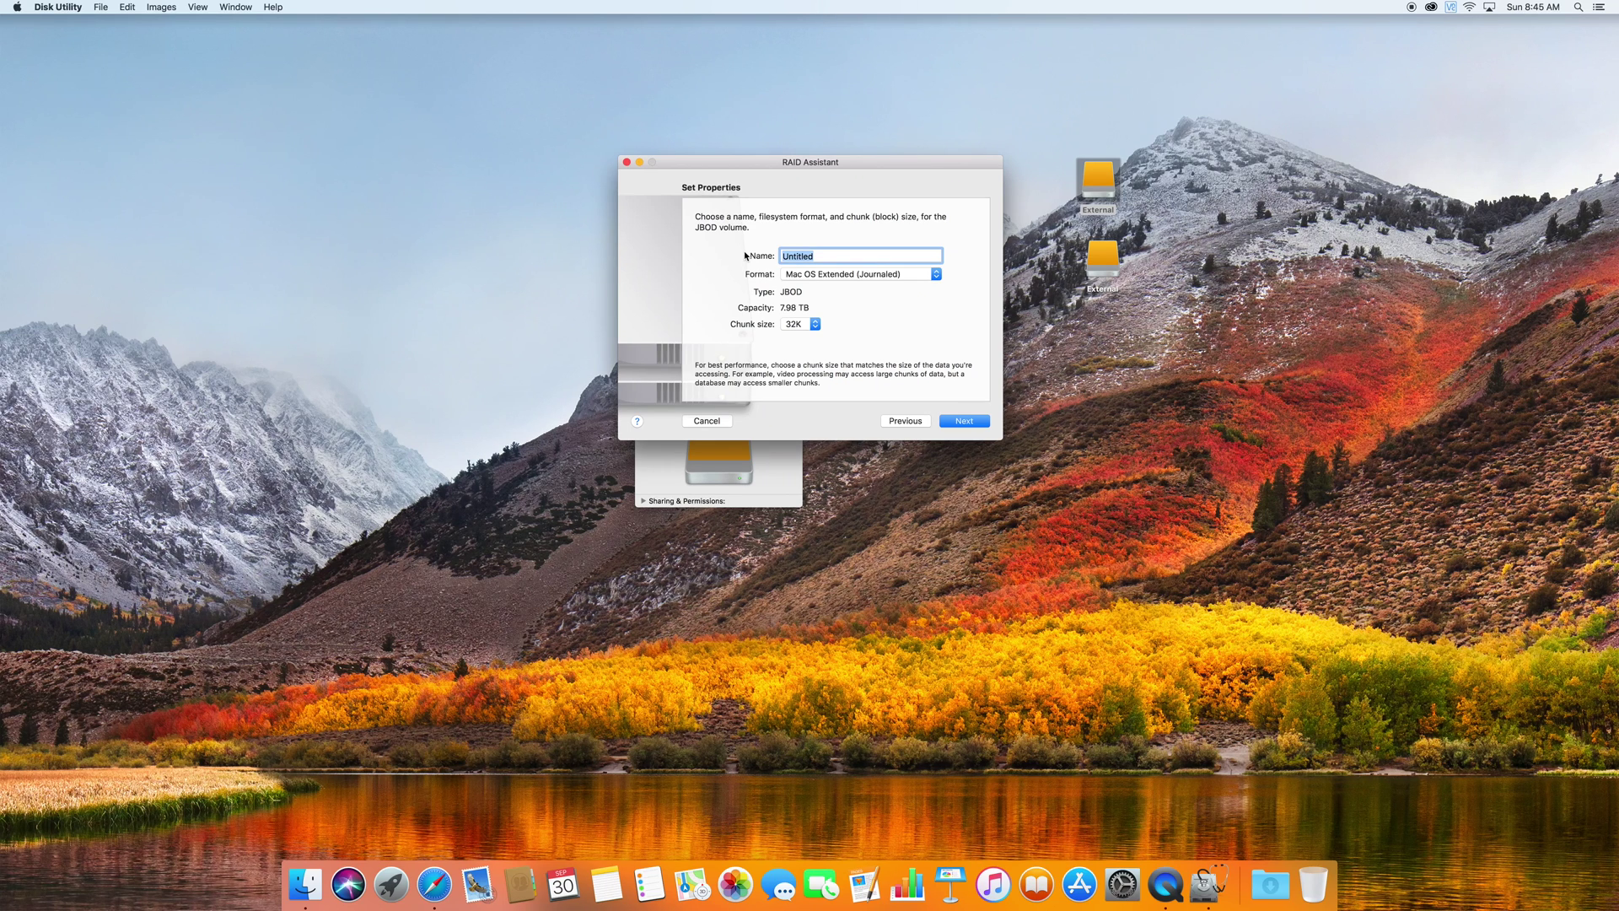
pyautogui.write('8TB Storage')
pyautogui.click(963, 422)
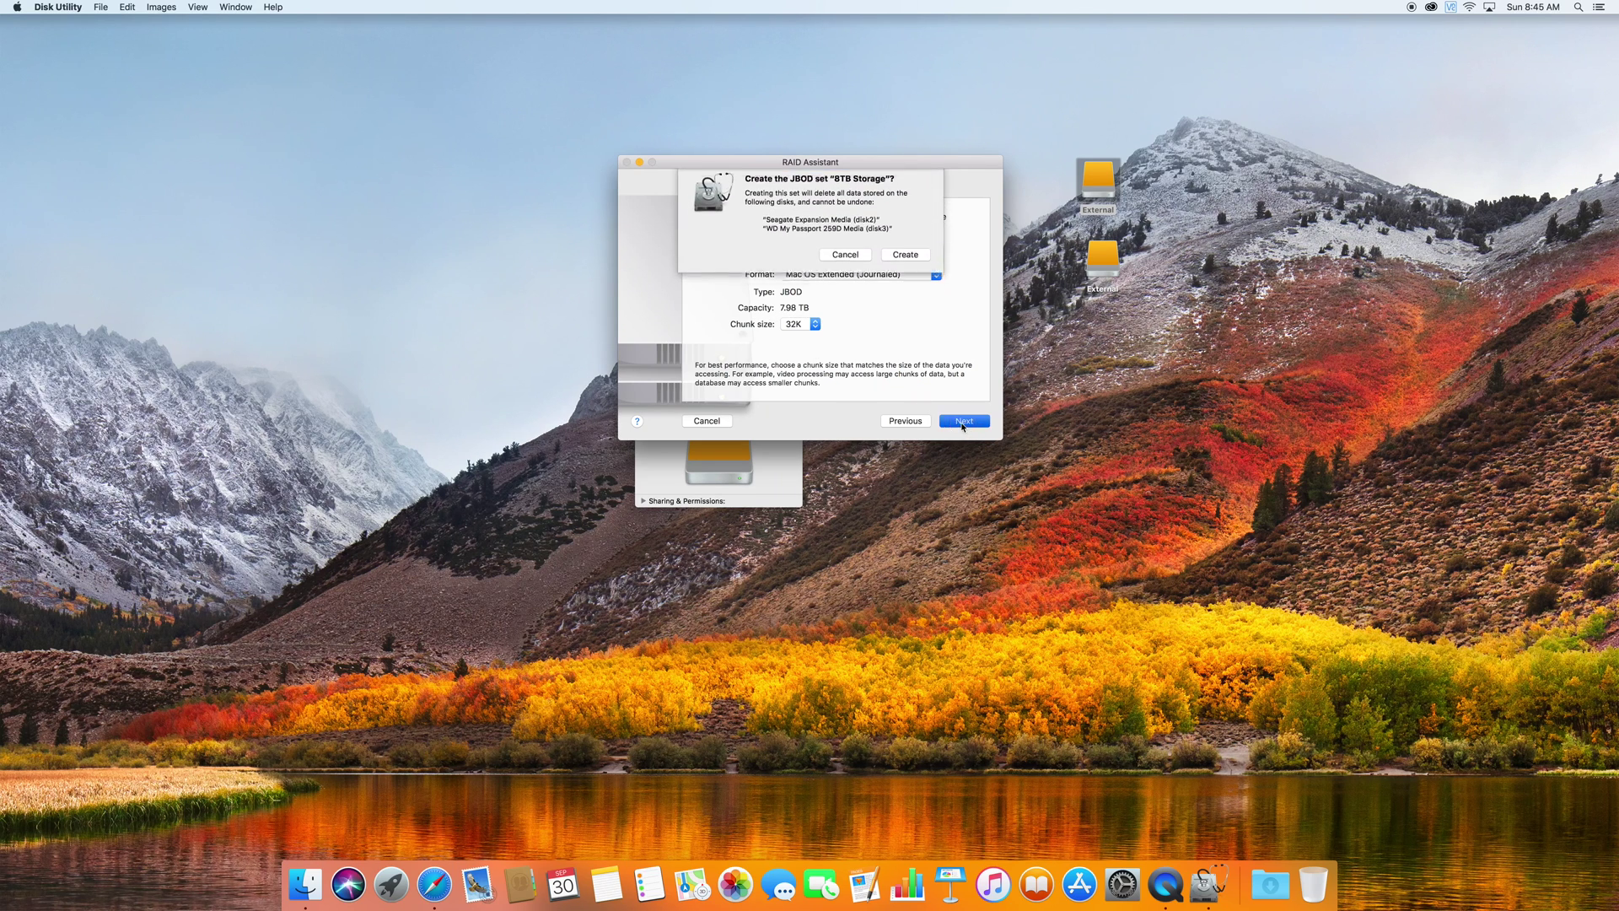
# Step: Confirm creating the 8TB Storage set, erasing both member disks
pyautogui.click(897, 264)
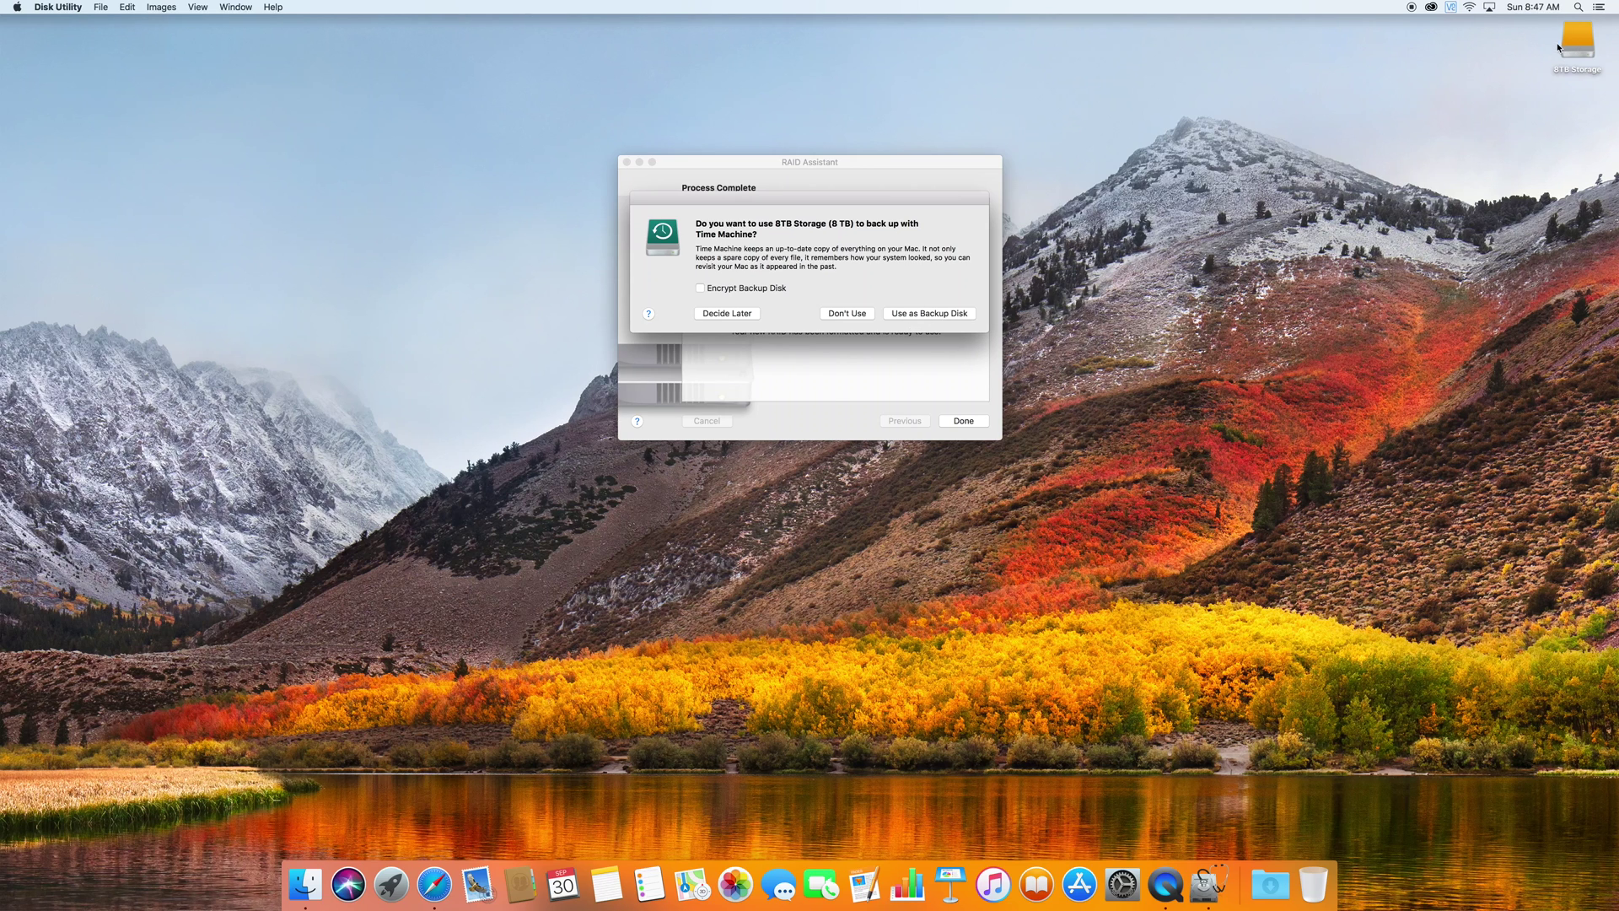
# Step: Move the 8TB Storage desktop icon, decline Time Machine, and close RAID Assistant
pyautogui.moveTo(1558, 48); pyautogui.dragTo(1140, 201)
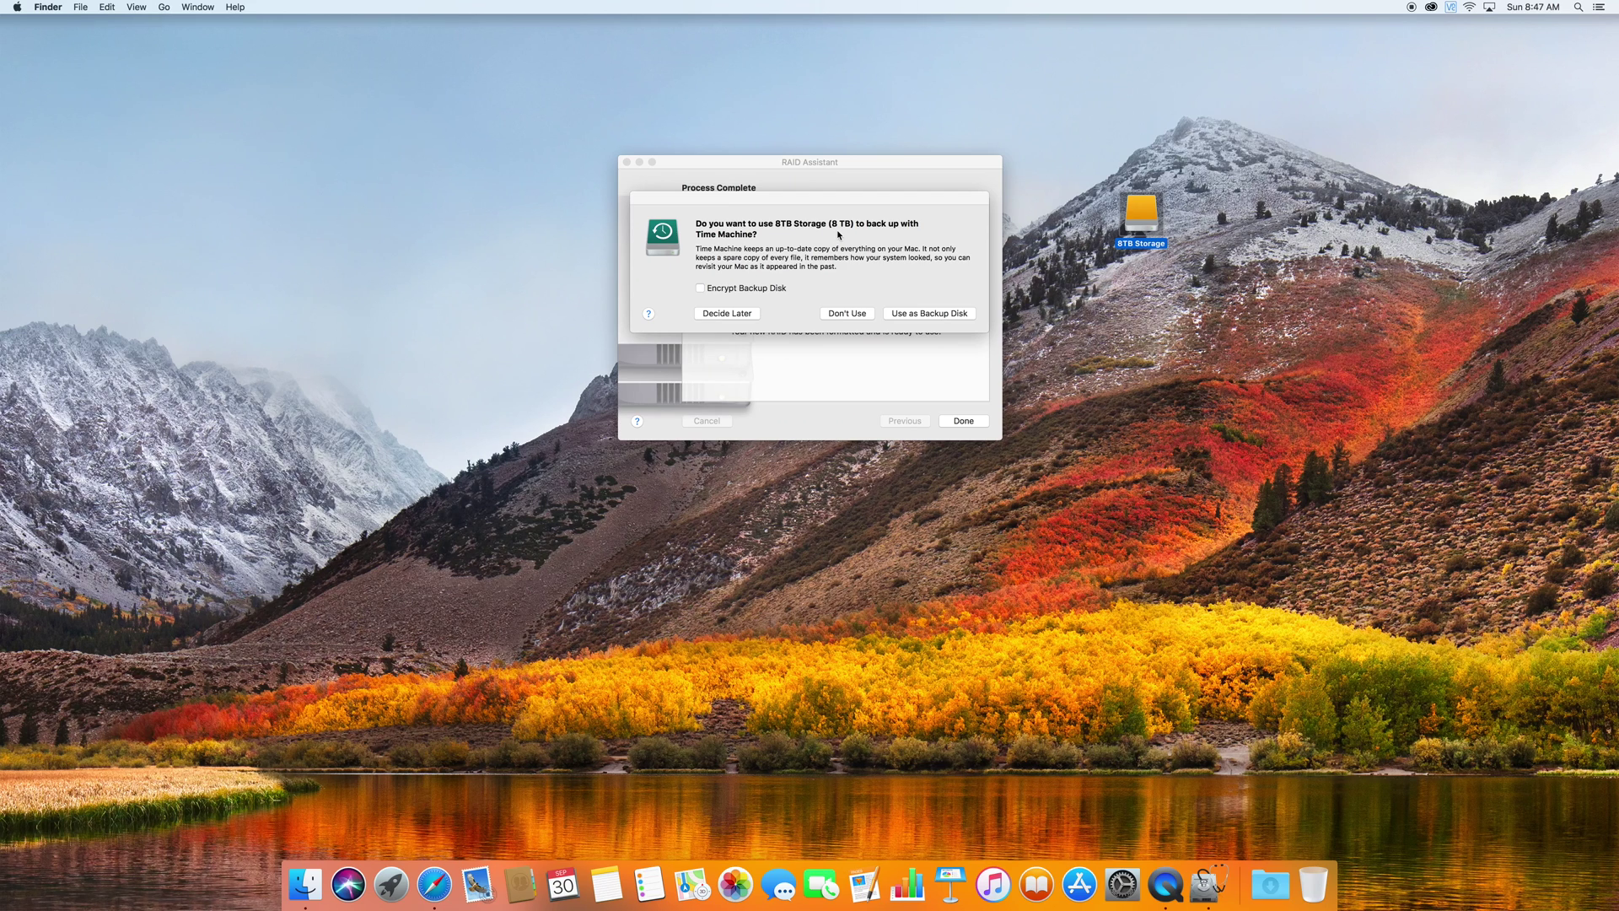
pyautogui.click(845, 313)
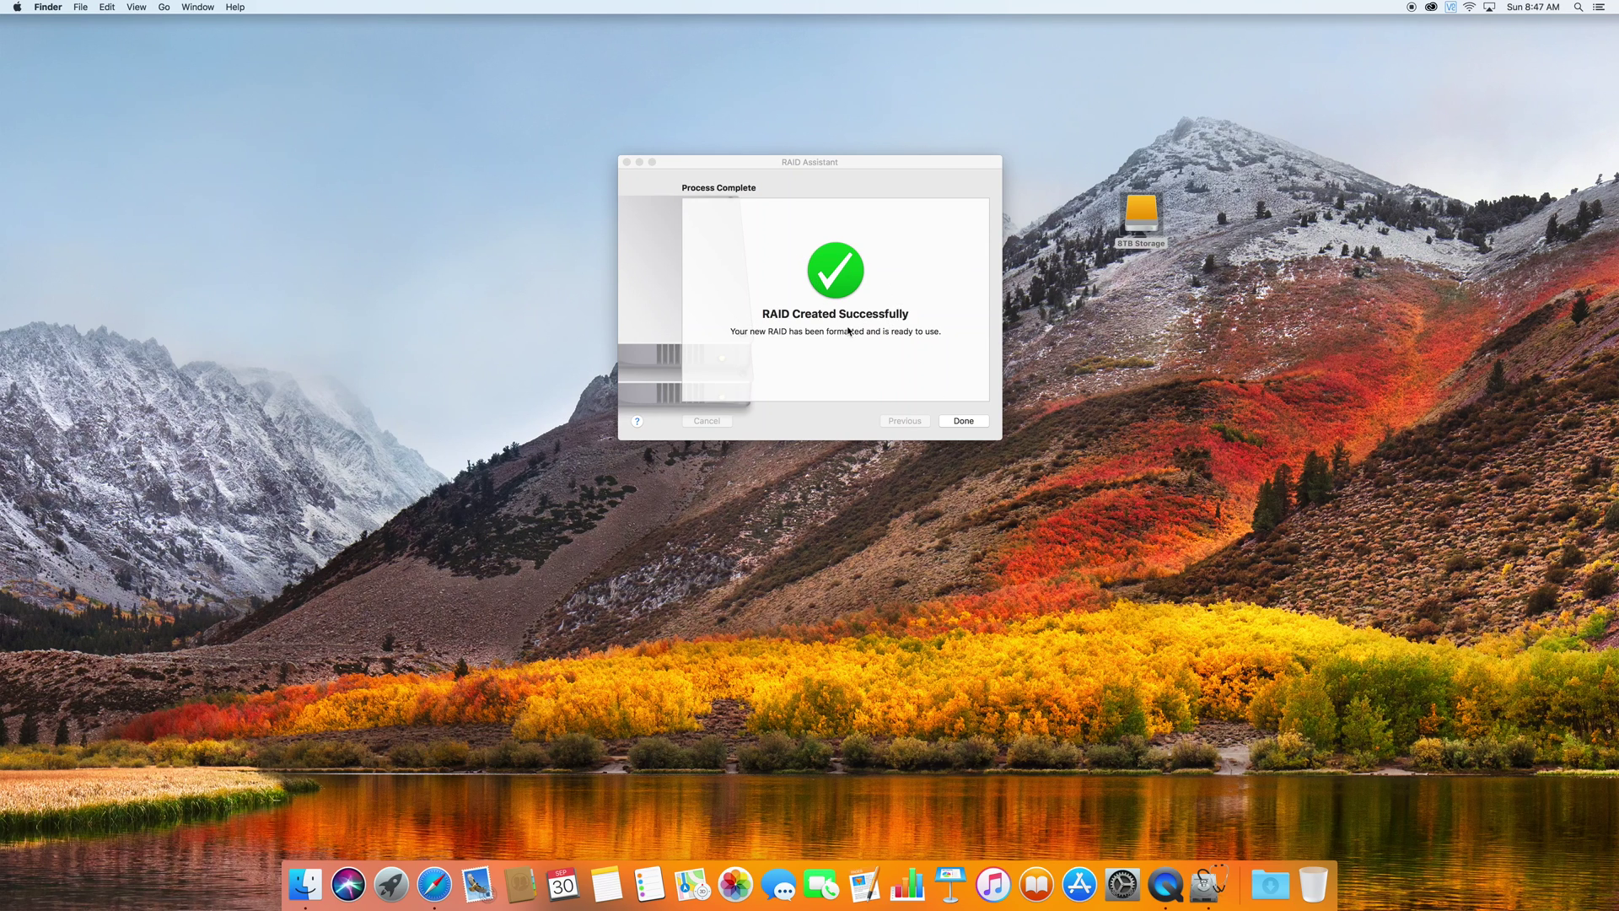
pyautogui.click(964, 421)
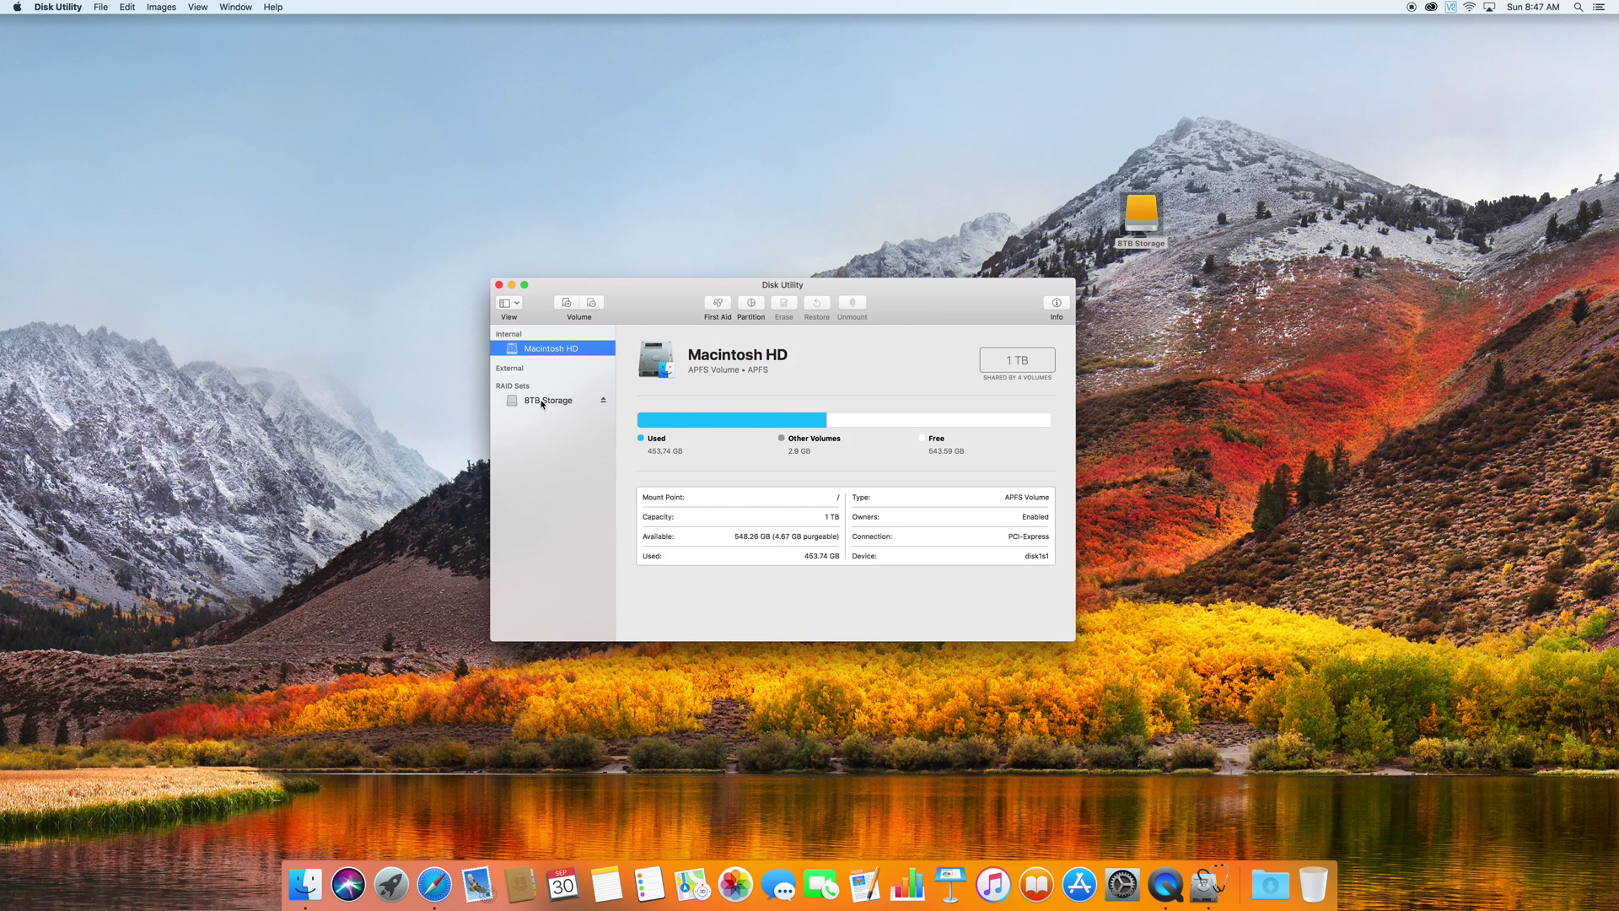
# Step: Select 8TB Storage under RAID Sets to view its 8 TB concatenated set details
pyautogui.click(539, 401)
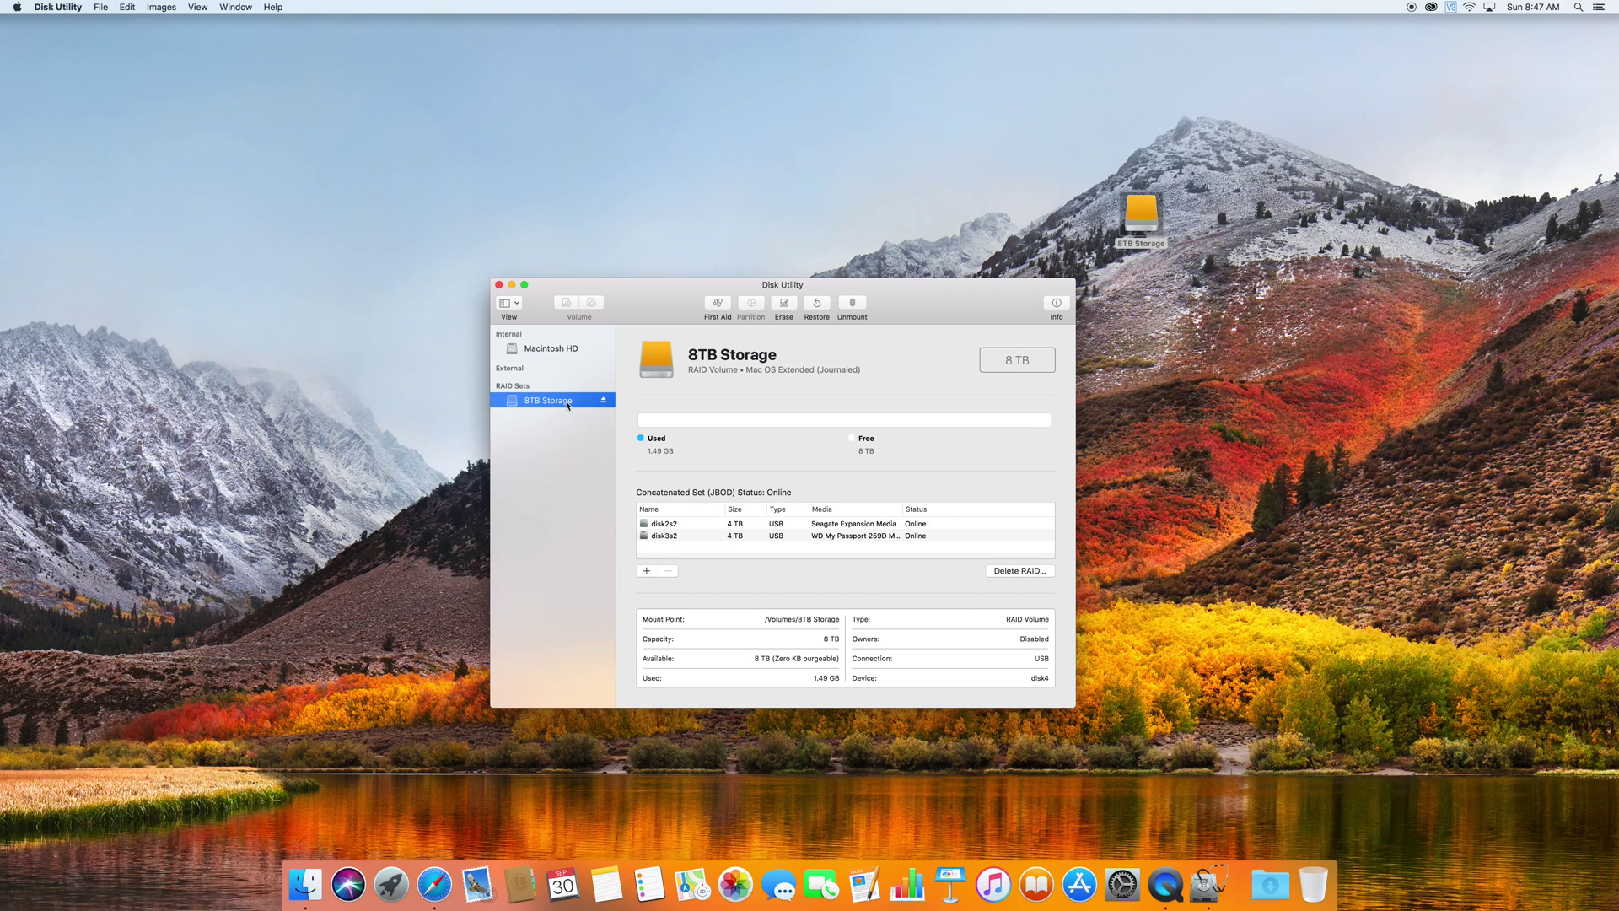